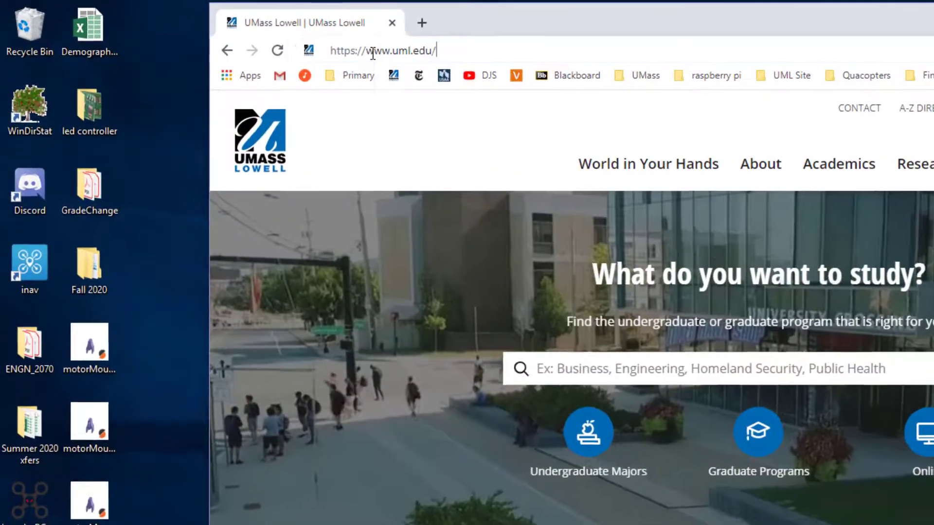
type("/")
type("it/")
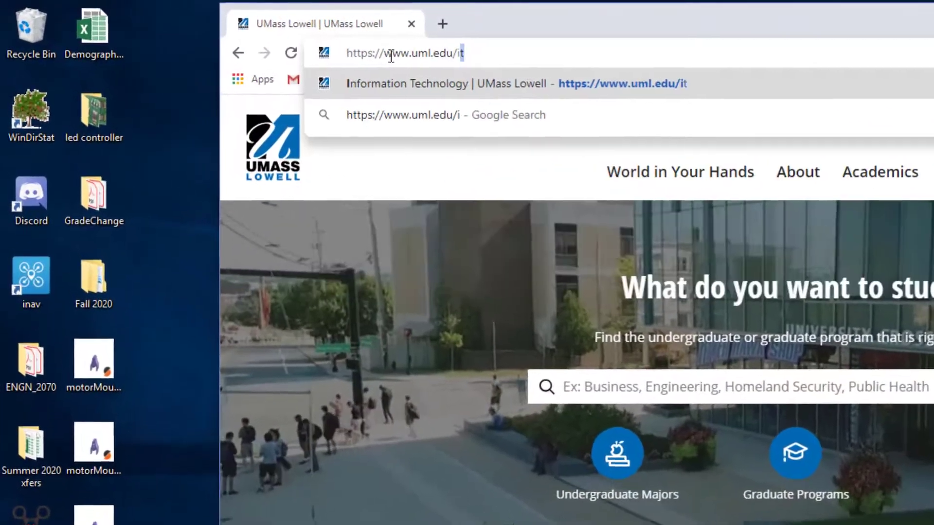
type("services")
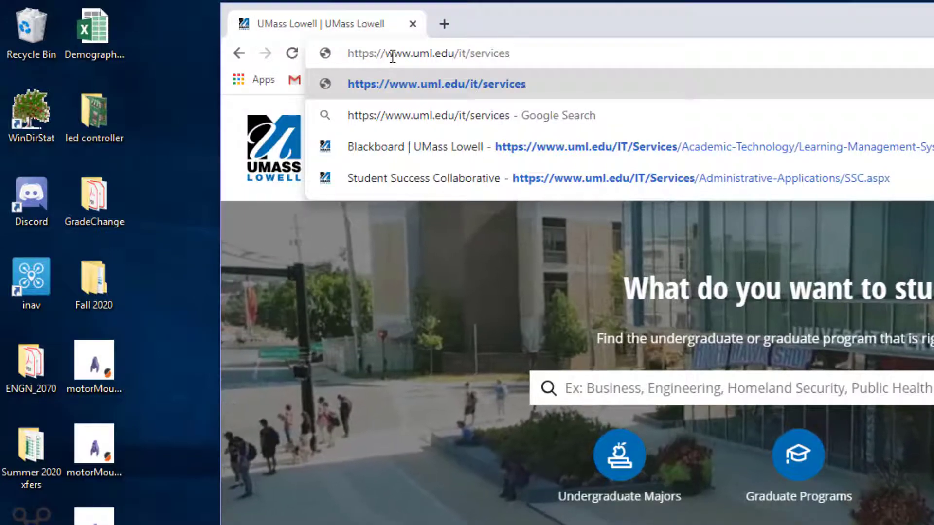
key("Return")
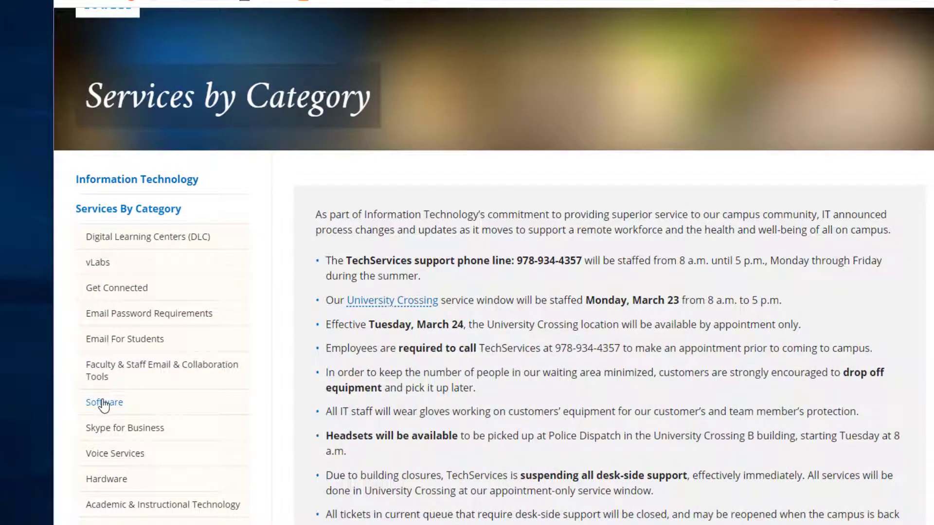
left_click(103, 404)
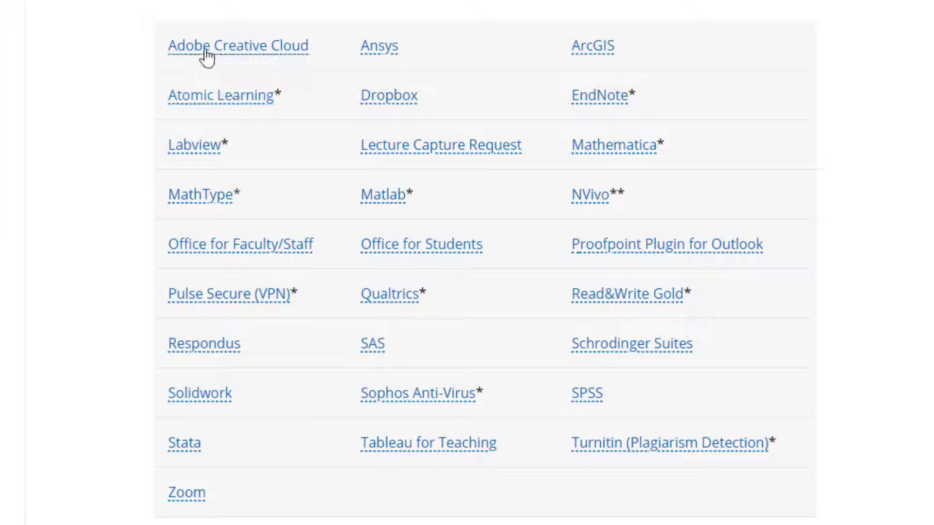
mouse_move(207, 56)
mouse_move(185, 150)
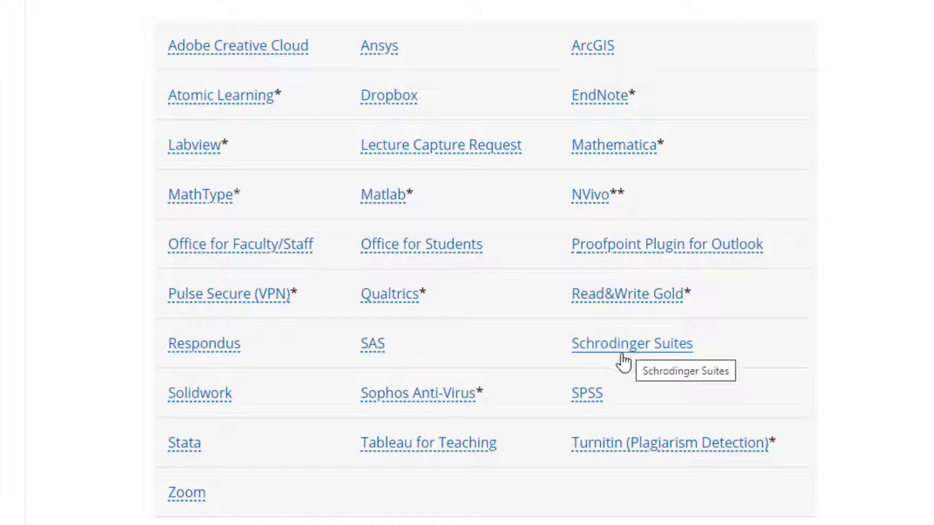
left_click(196, 394)
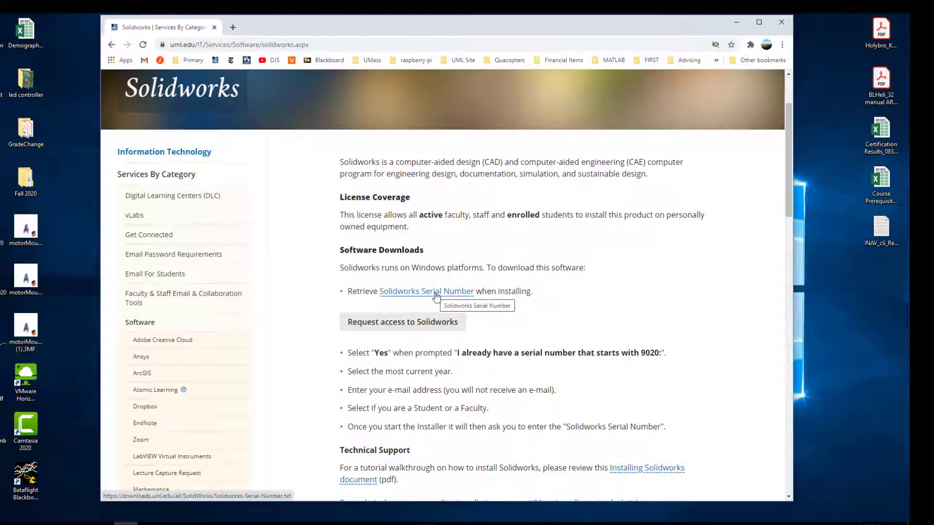
- Open the Solidworks serial number file by signing in with the saved account, and return to the Solidworks page
left_click(436, 294)
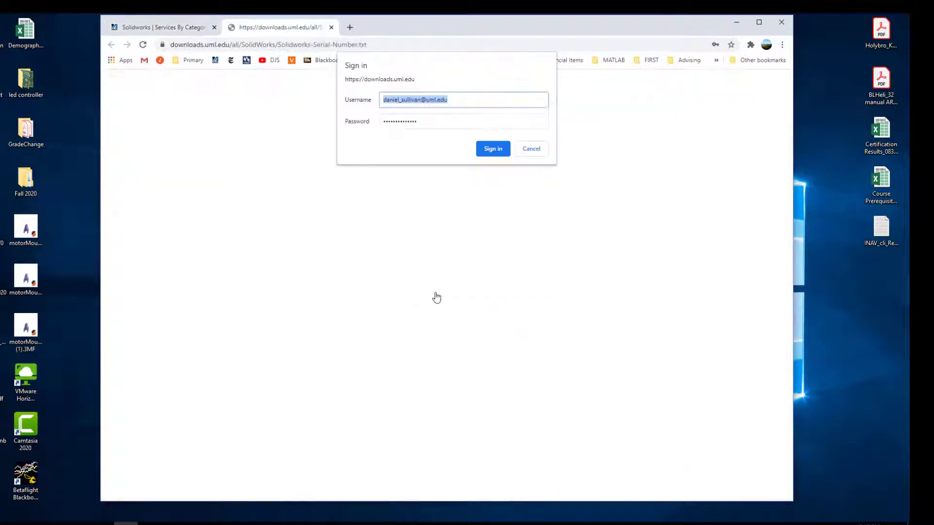
left_click(482, 151)
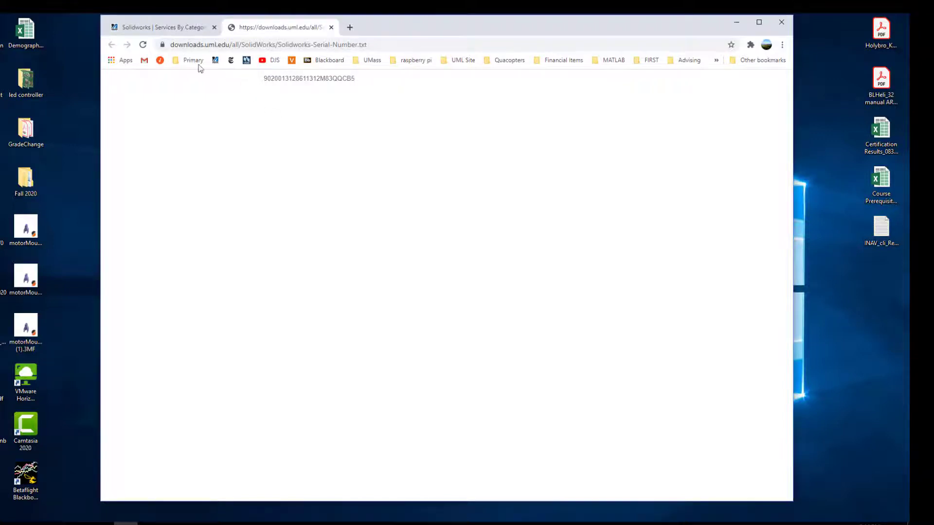
left_click(177, 28)
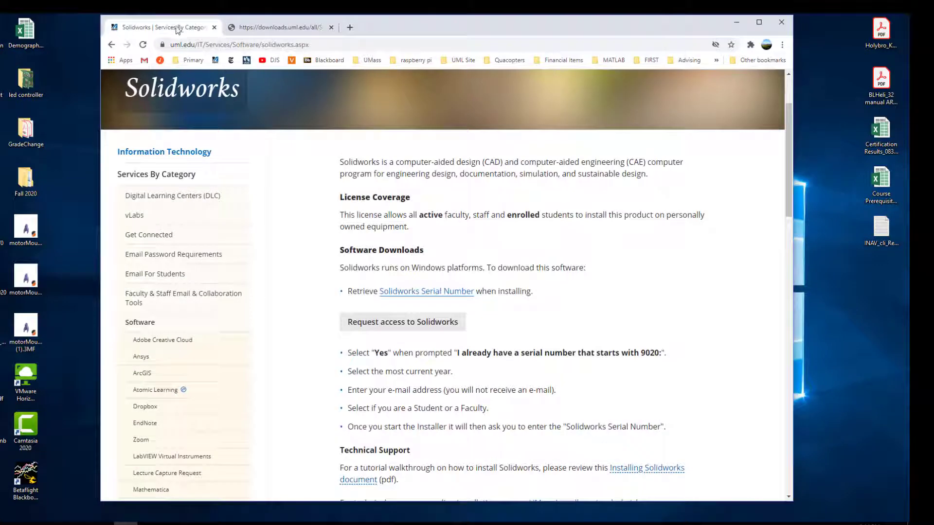
- Open the Solidworks access request form, fill in the contact's first name, last name and email, and choose Teacher as the role
left_click(399, 325)
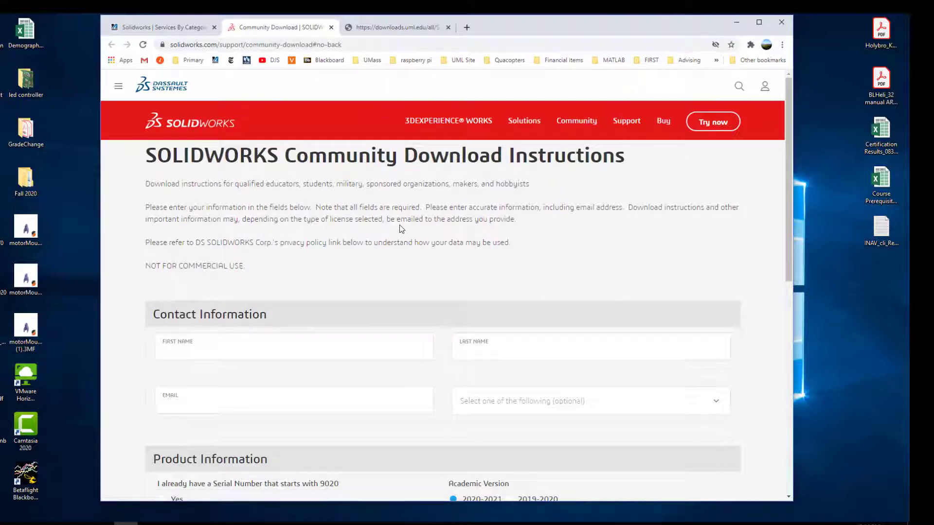
scroll(401, 228, "down", 1)
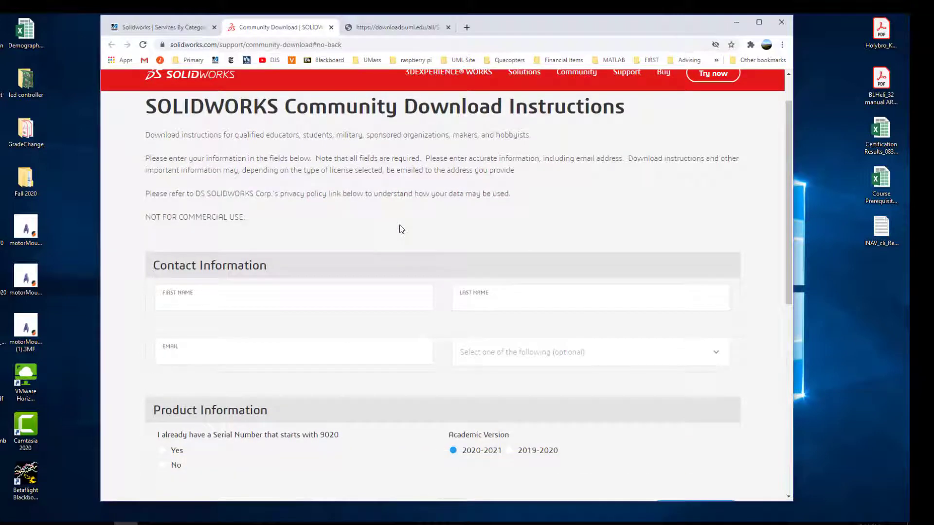
scroll(394, 285, "down", 1)
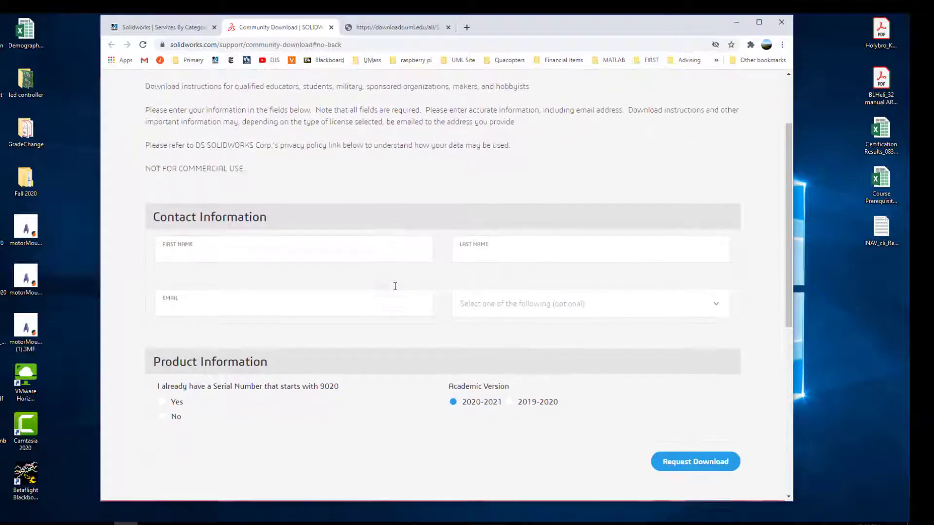
left_click(553, 309)
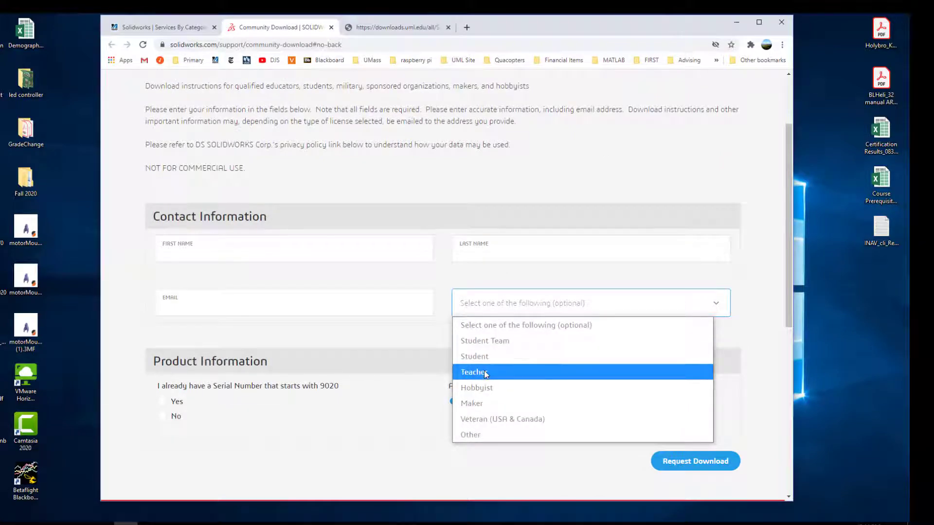
left_click(369, 431)
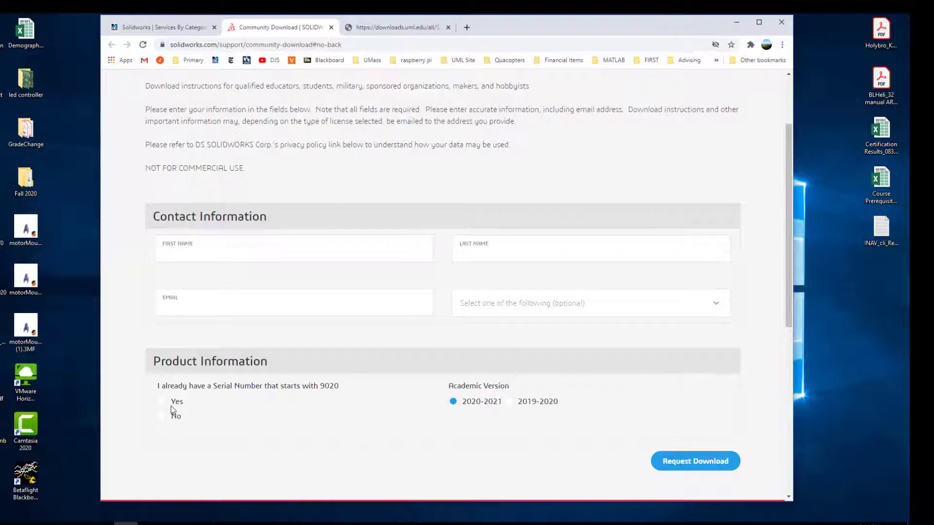
left_click(220, 245)
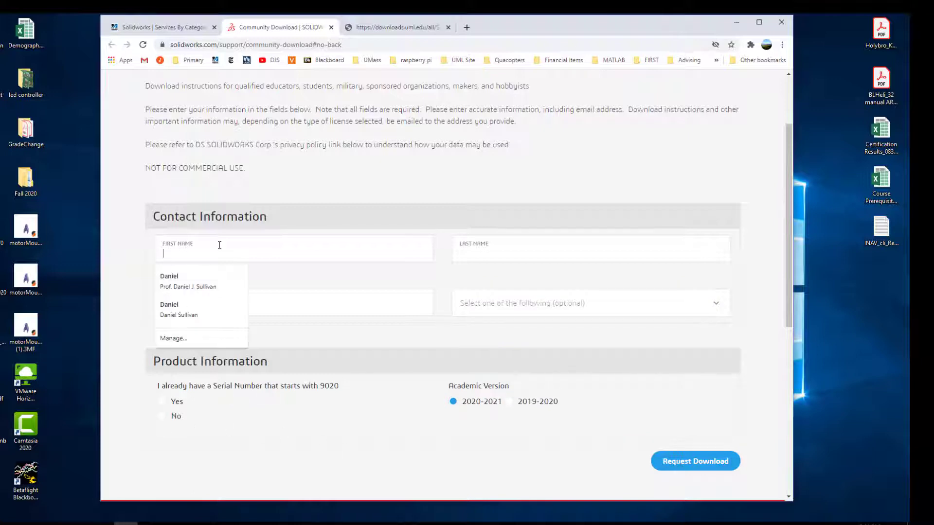
left_click(198, 281)
left_click(504, 304)
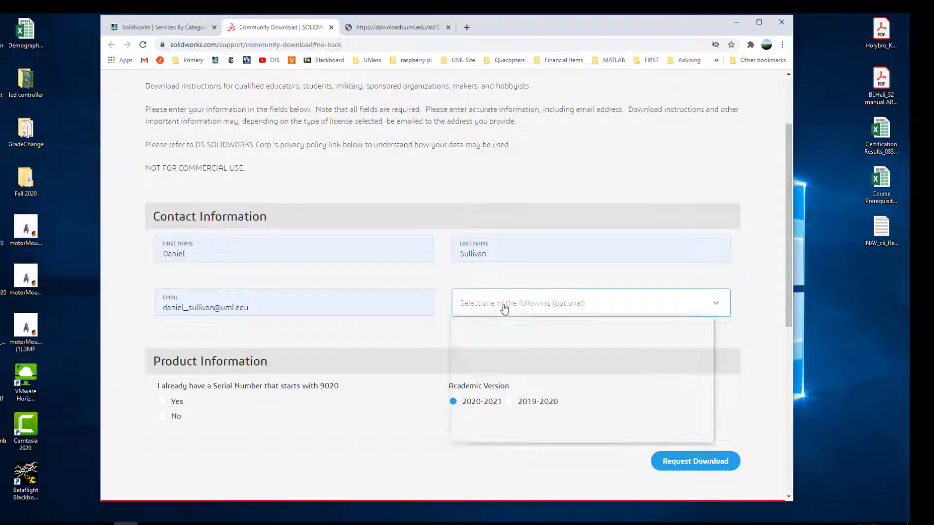
left_click(477, 372)
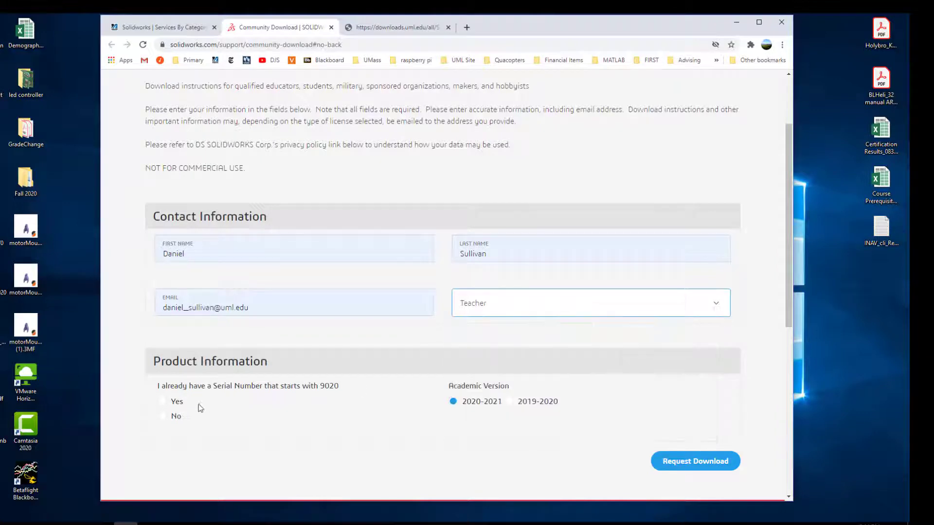
- Confirm already having a serial number that starts with 9020, choose the 2019-2020 academic version and request the download
left_click(163, 404)
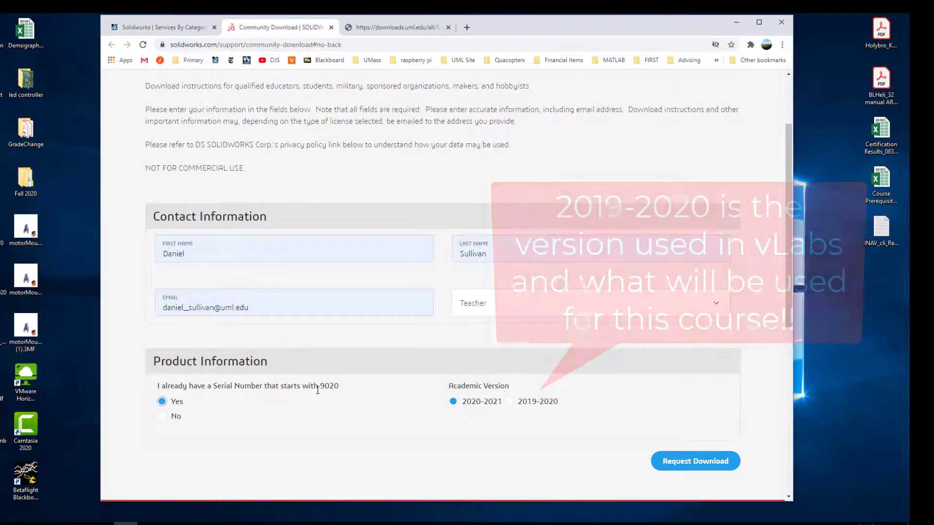
left_click(509, 402)
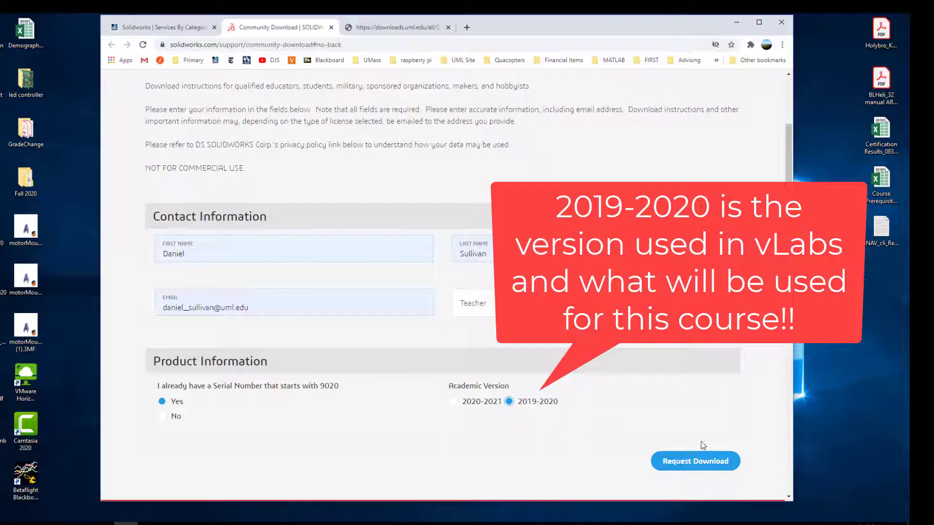
left_click(694, 462)
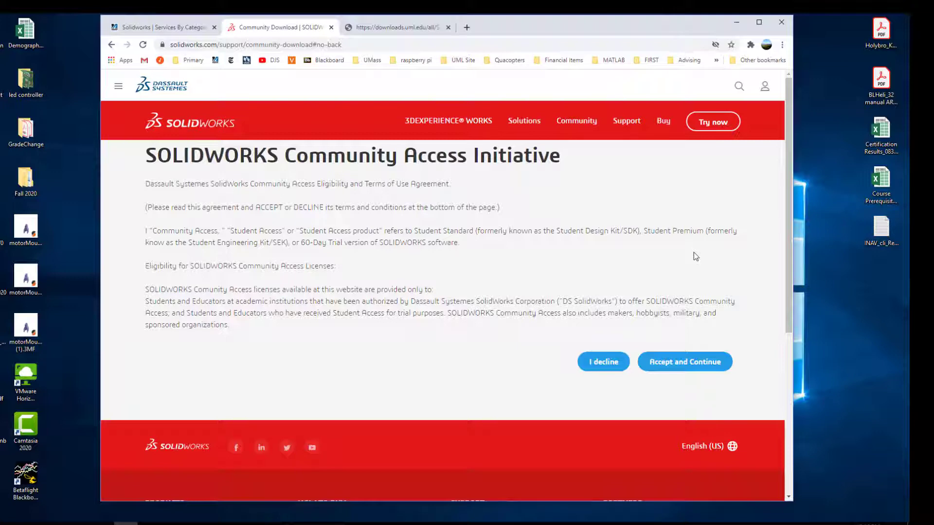
- Accept the Community Access agreement and download SolidWorksSetup.exe to the Desktop
scroll(694, 252, "down", 2)
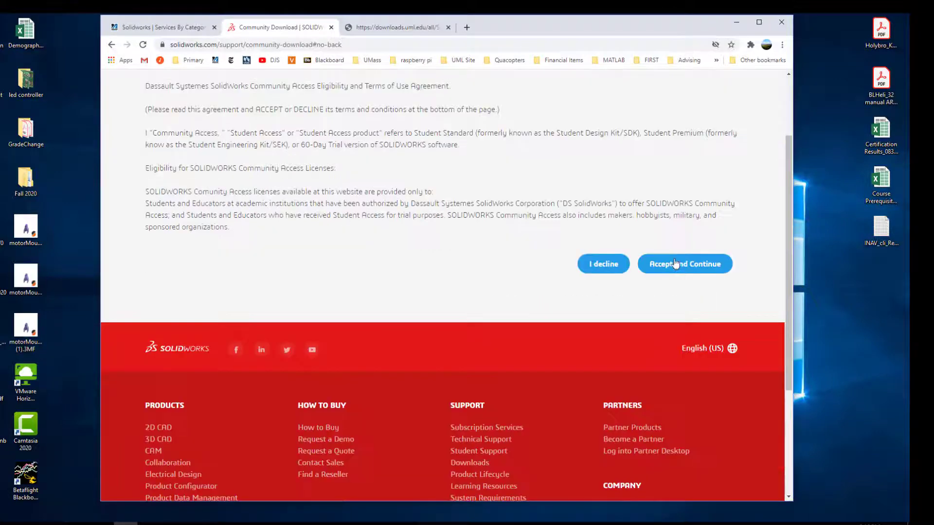
left_click(674, 260)
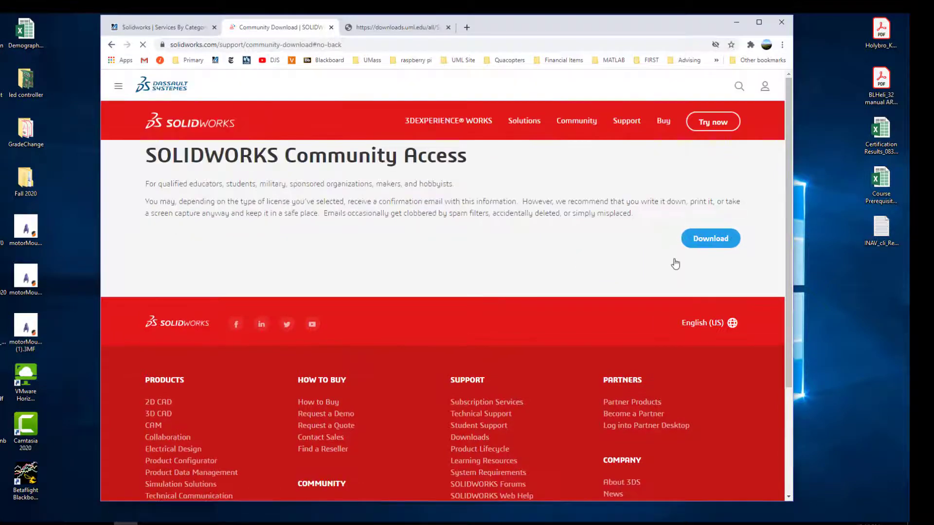
left_click(710, 239)
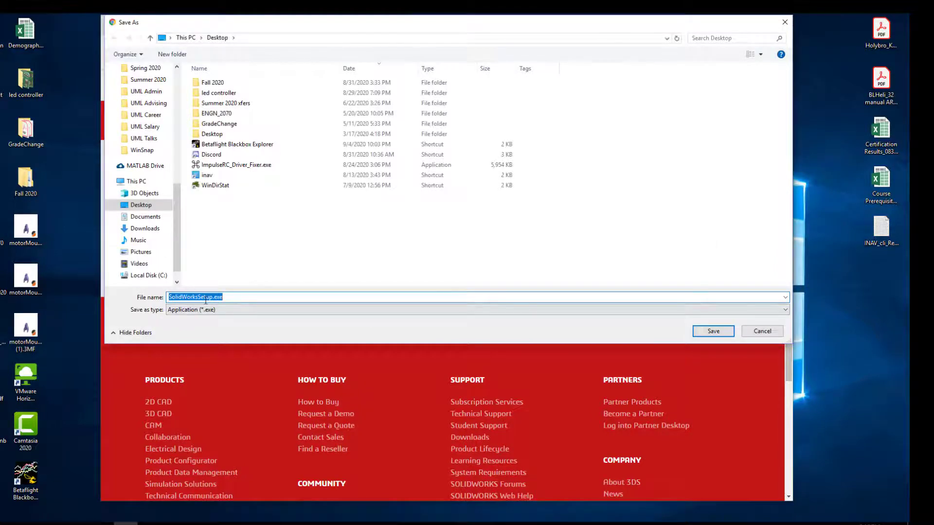
left_click(702, 333)
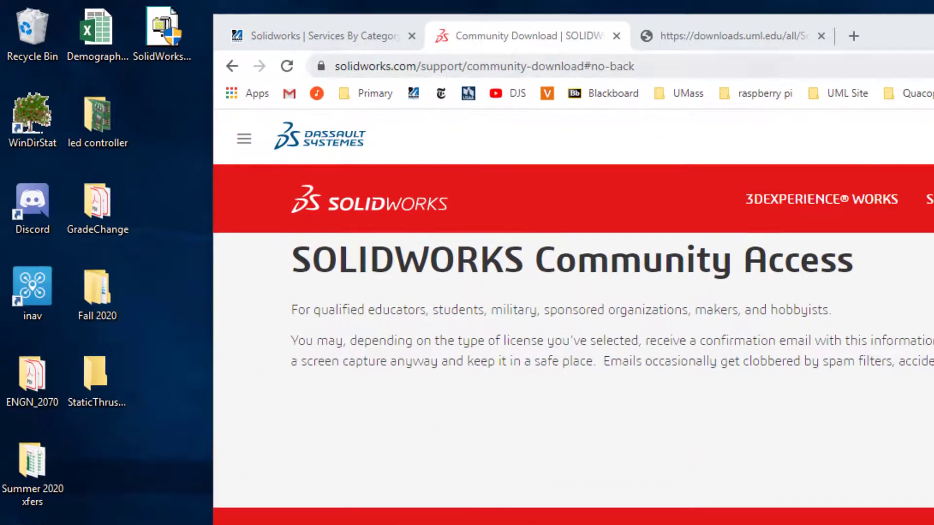
- Run SolidWorksSetup.exe from the desktop and unzip its files to the Desktop folder
key("super+d")
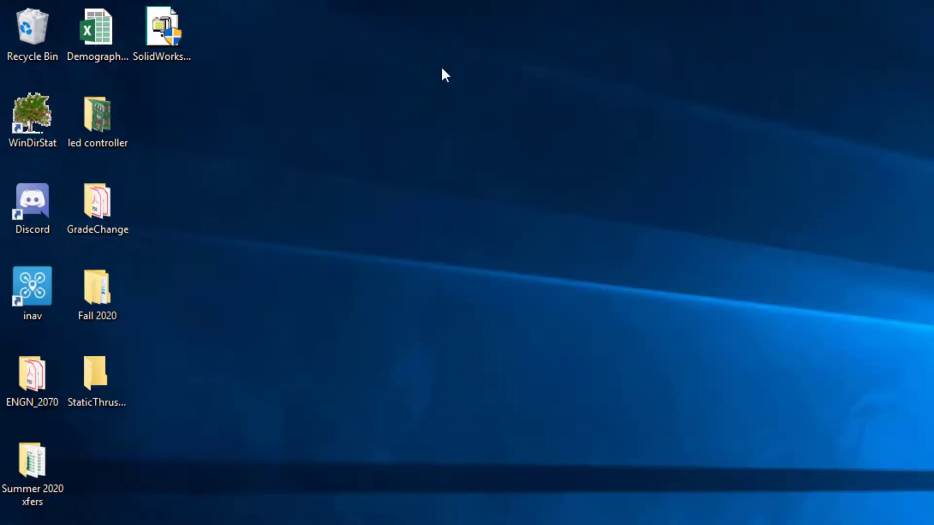
left_click(159, 26)
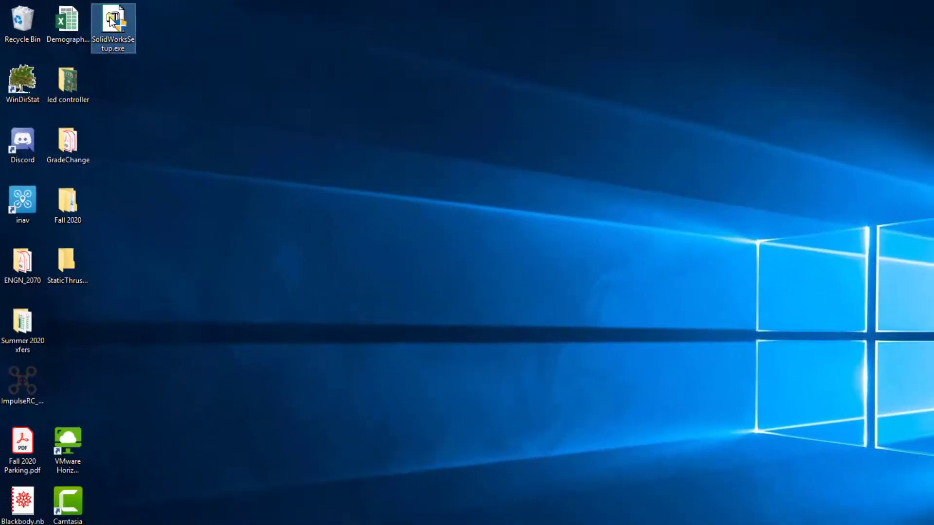
double_click(112, 22)
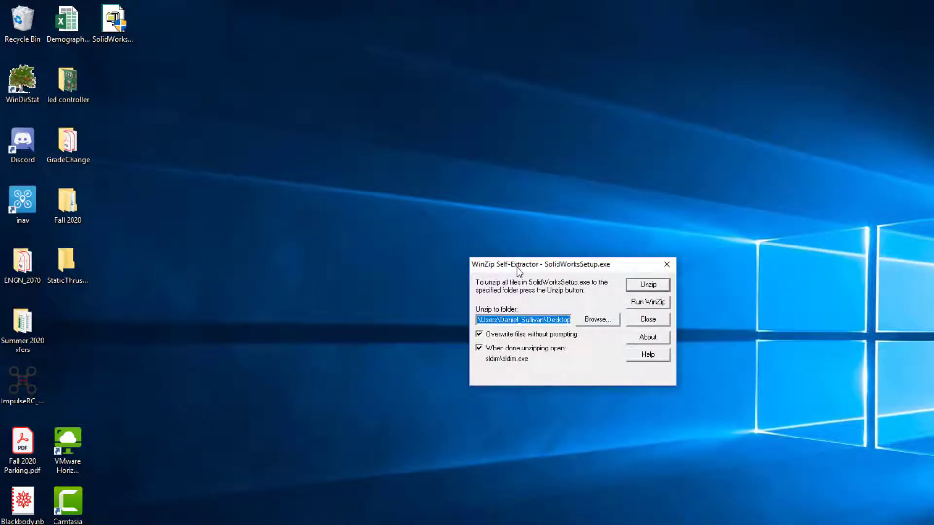
left_click_drag(517, 267, 408, 121)
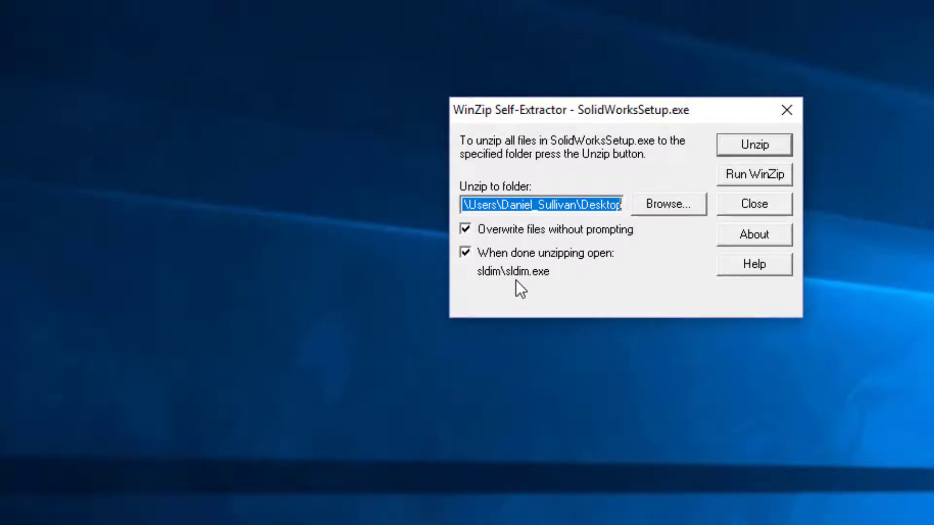
left_click(746, 145)
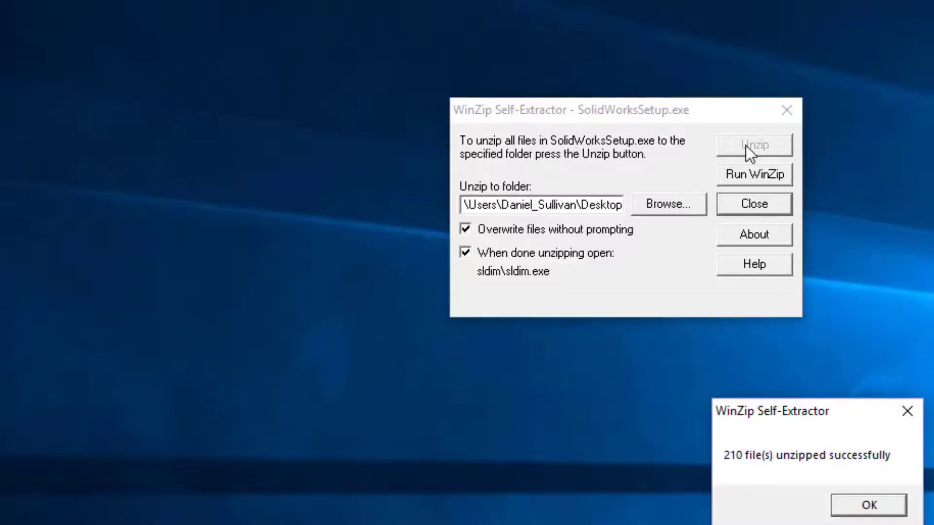
left_click(870, 506)
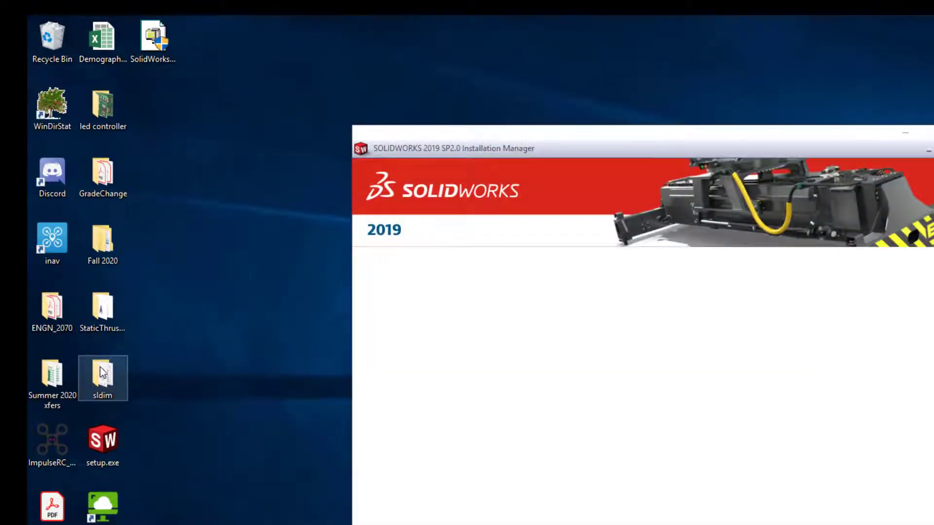
- Move the extracted sldim folder and setup.exe on the desktop into the column beneath SolidWorksSetup.exe
left_click_drag(102, 372, 151, 85)
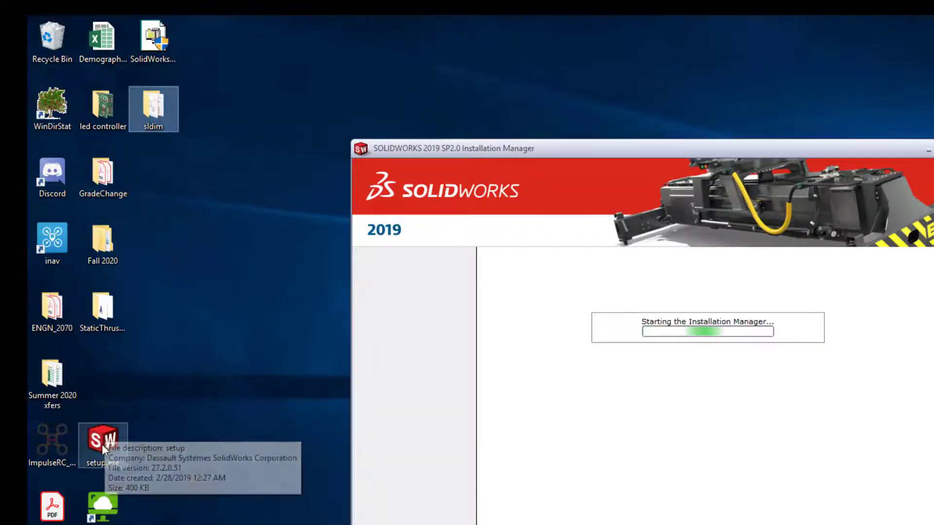
left_click_drag(102, 442, 159, 165)
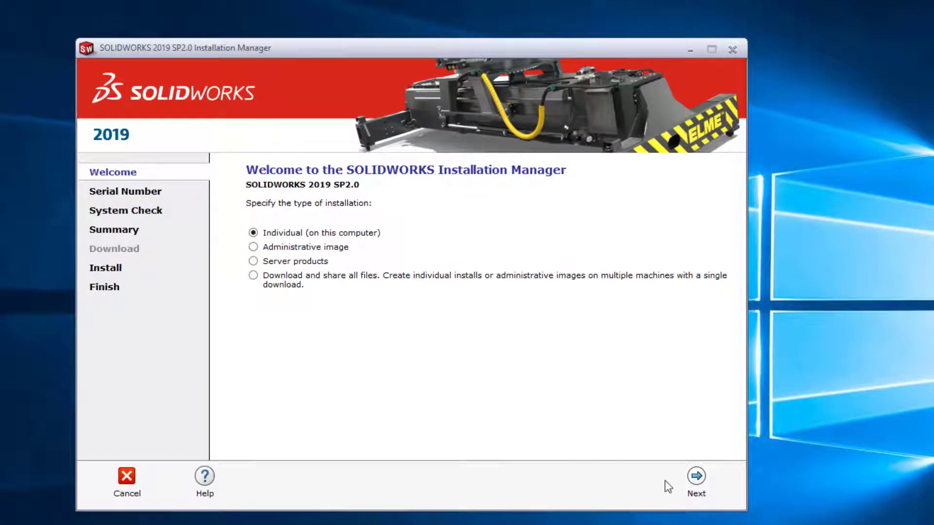
- Continue with an individual installation on this computer and copy the university's SOLIDWORKS serial number from its browser page
left_click(697, 481)
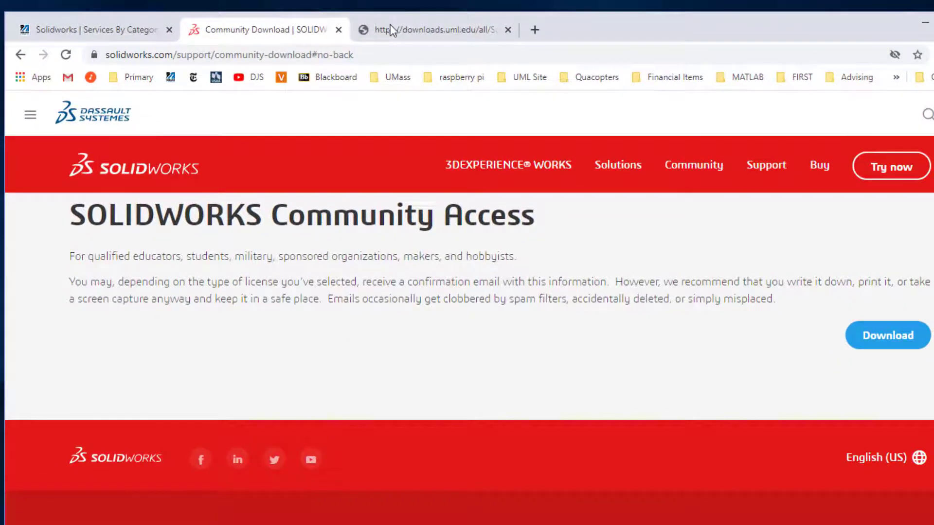
left_click(390, 30)
left_click_drag(381, 108, 242, 104)
key("ctrl+c")
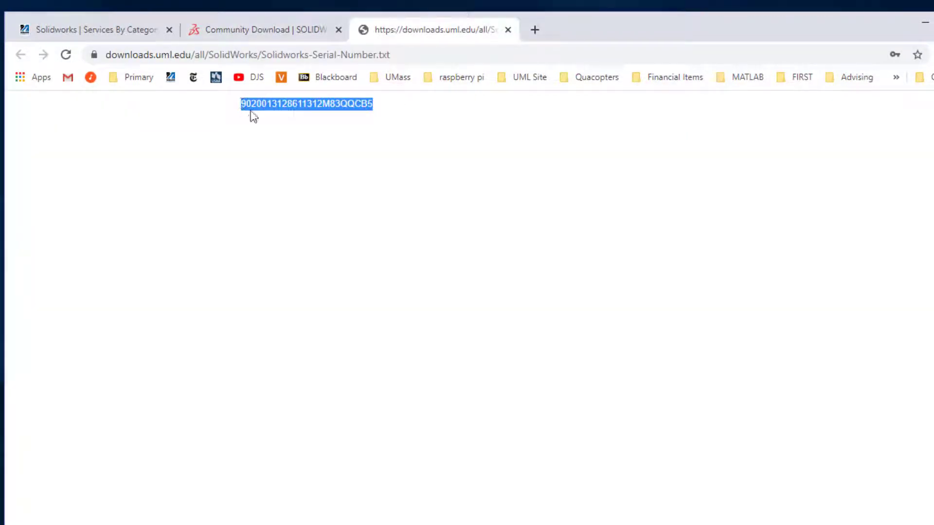
left_click(924, 22)
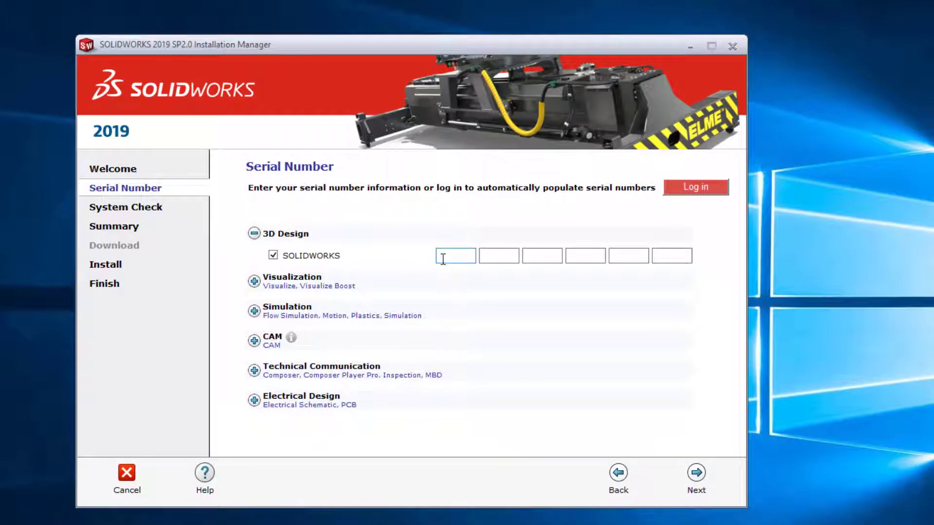
- Paste the copied serial number into the SOLIDWORKS 3D Design serial number fields and continue to the installation summary
left_click(457, 272)
key("ctrl+v")
key("Tab")
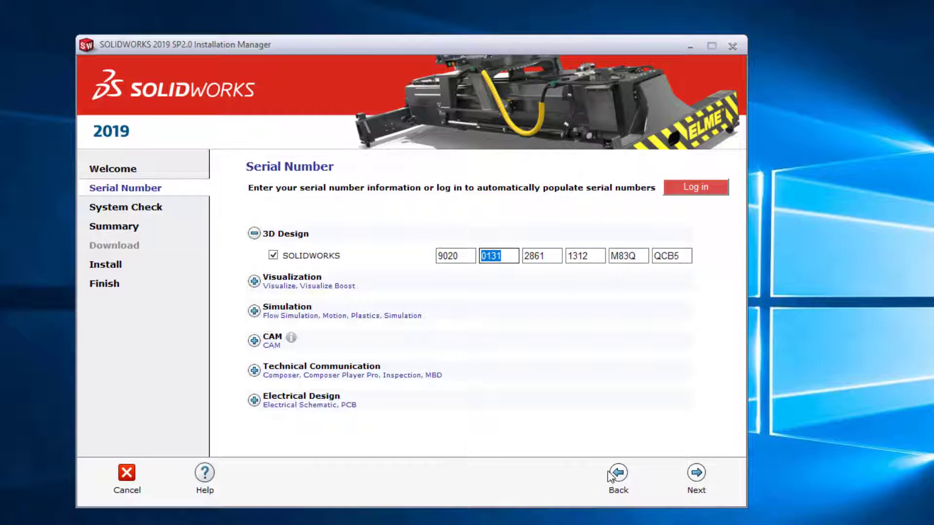
left_click(697, 476)
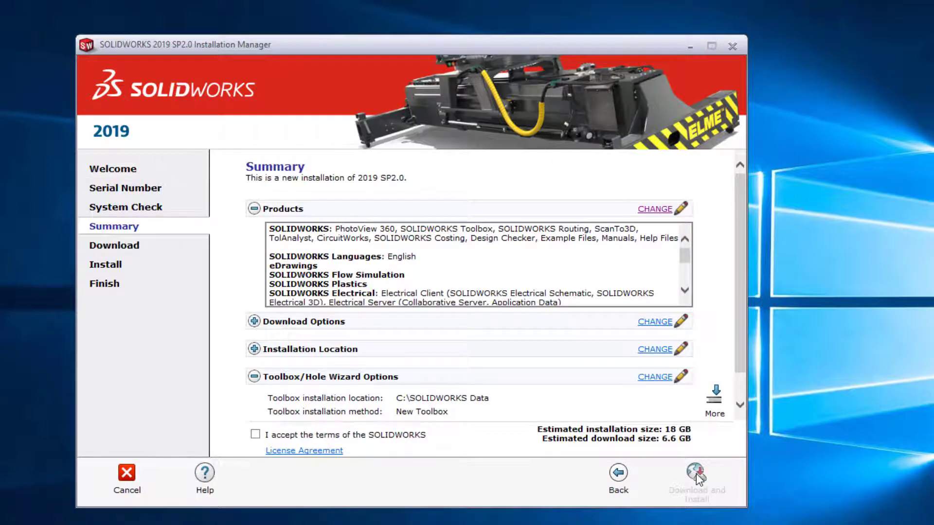
- Open the product selection from the installation summary and look through the optional SOLIDWORKS languages
left_click_drag(431, 45, 373, 0)
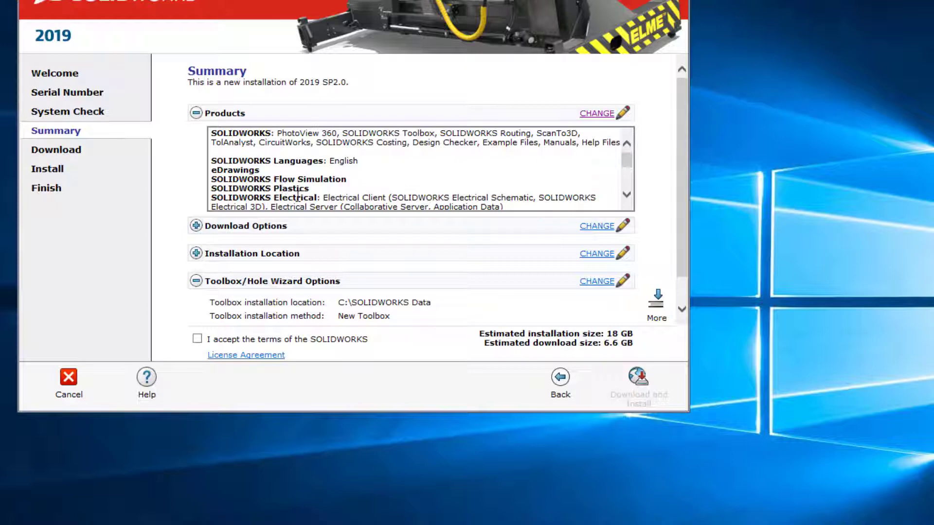
left_click(597, 114)
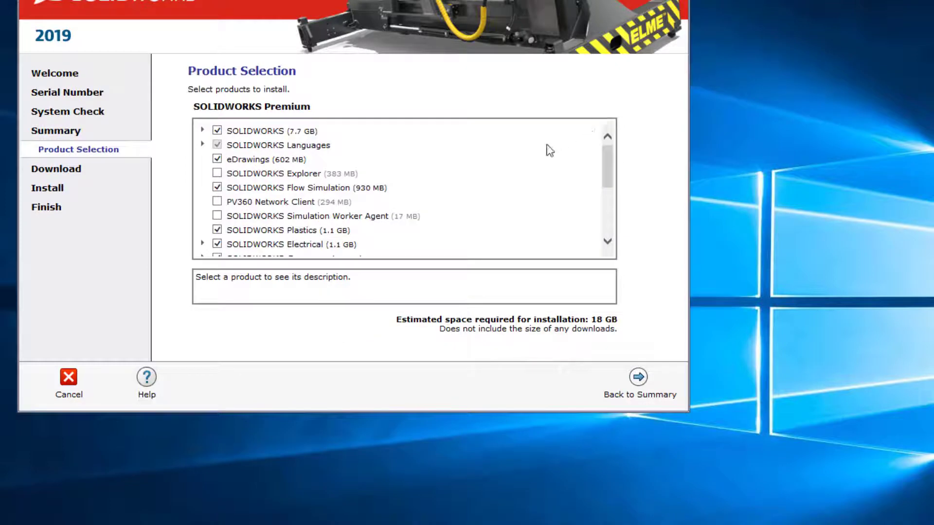
left_click(203, 145)
scroll(244, 190, "down", 2)
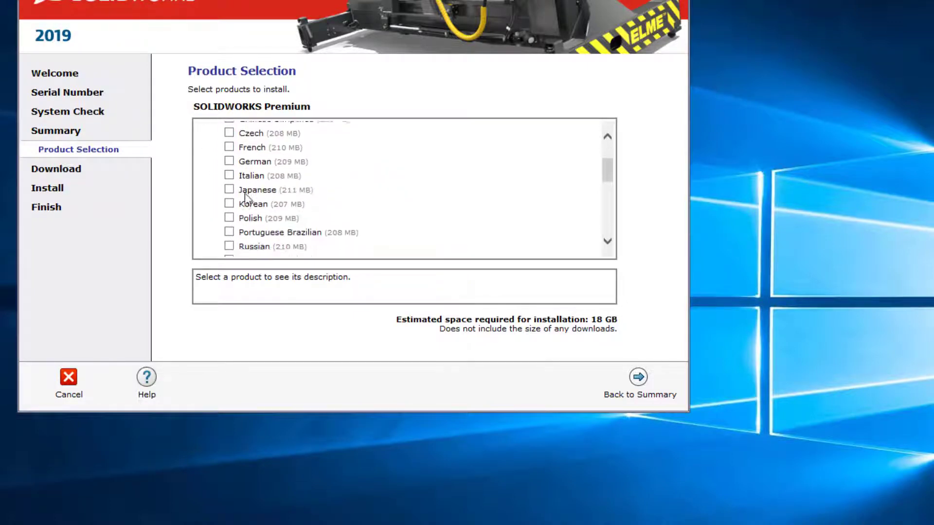
scroll(244, 194, "down", 1)
scroll(238, 190, "up", 3)
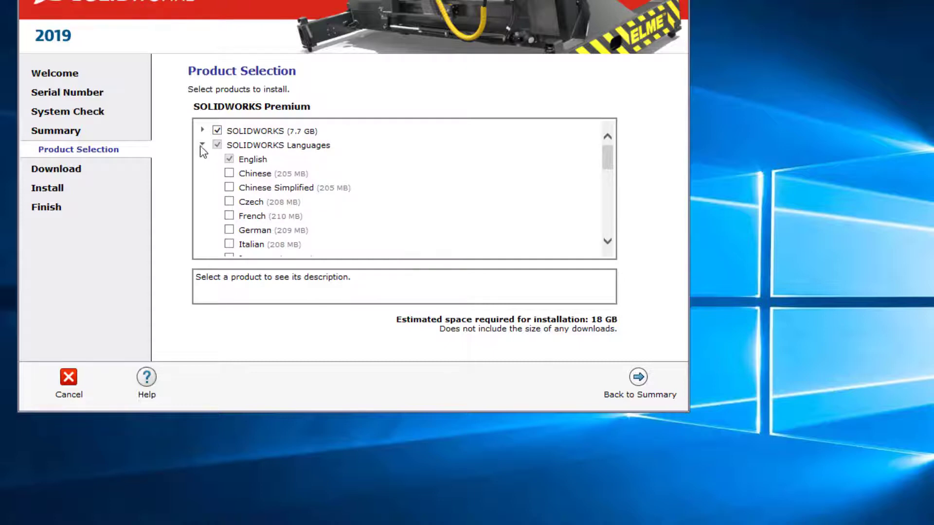
left_click(202, 145)
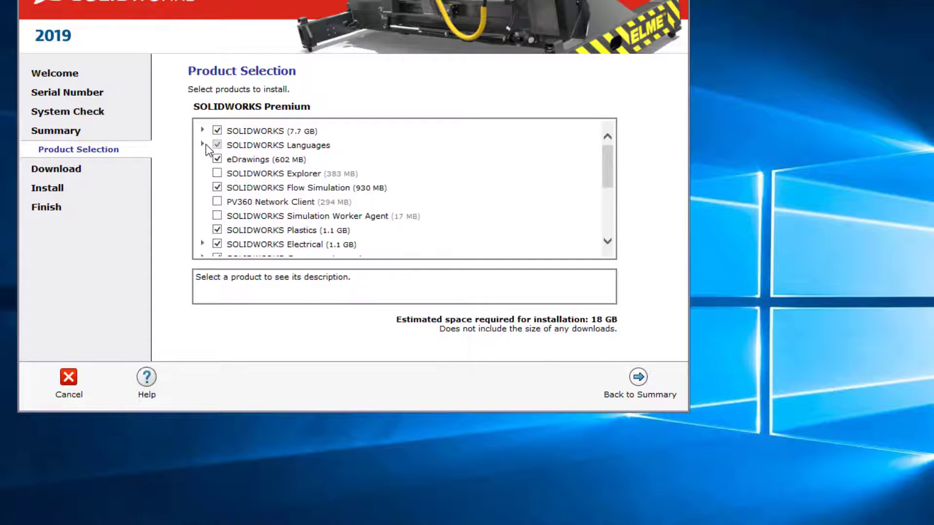
- Exclude SOLIDWORKS Flow Simulation, Plastics, Electrical, Composer, Visualize, CAM and Simulation from the products to install
left_click(217, 187)
scroll(270, 219, "down", 2)
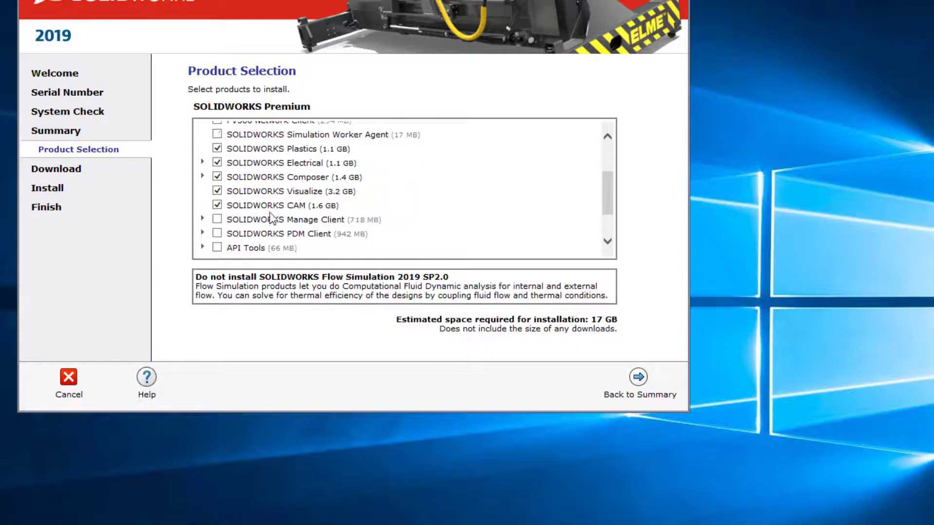
left_click(217, 148)
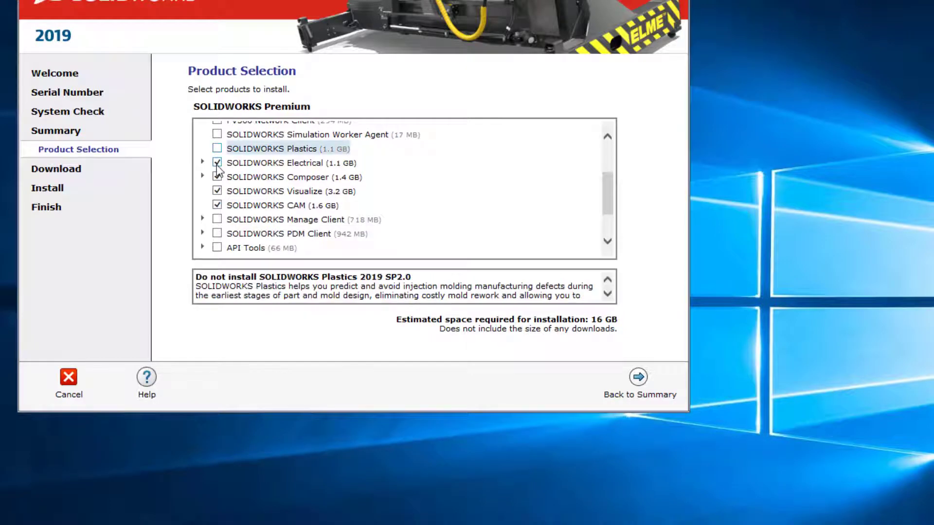
left_click(217, 164)
left_click(217, 176)
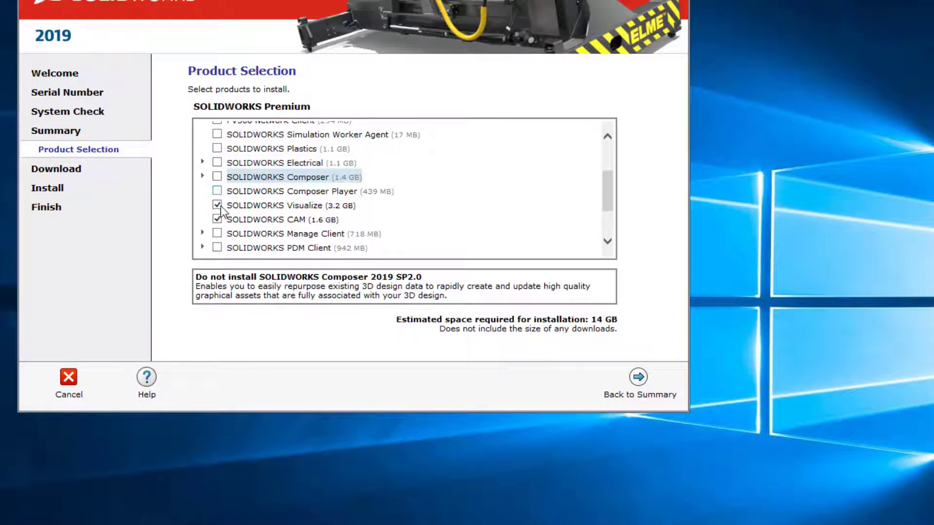
left_click(218, 205)
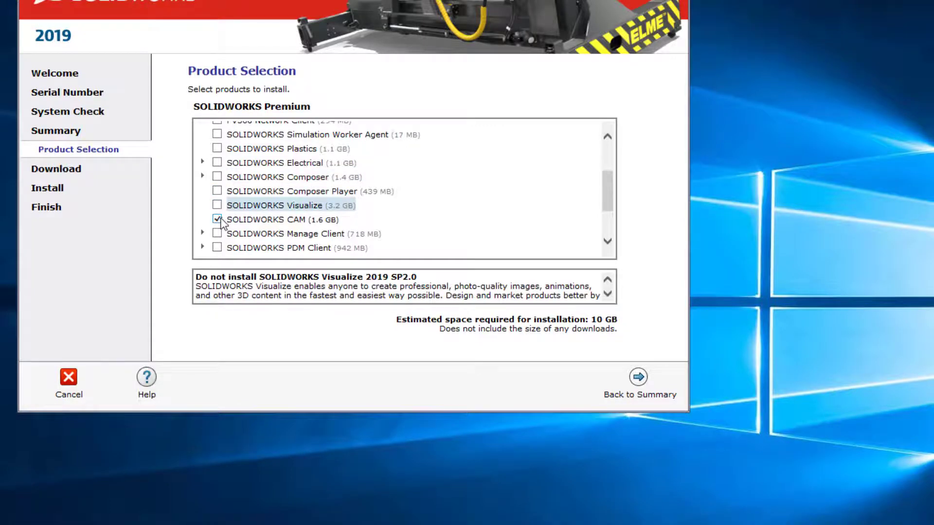
left_click(218, 220)
scroll(294, 233, "down", 2)
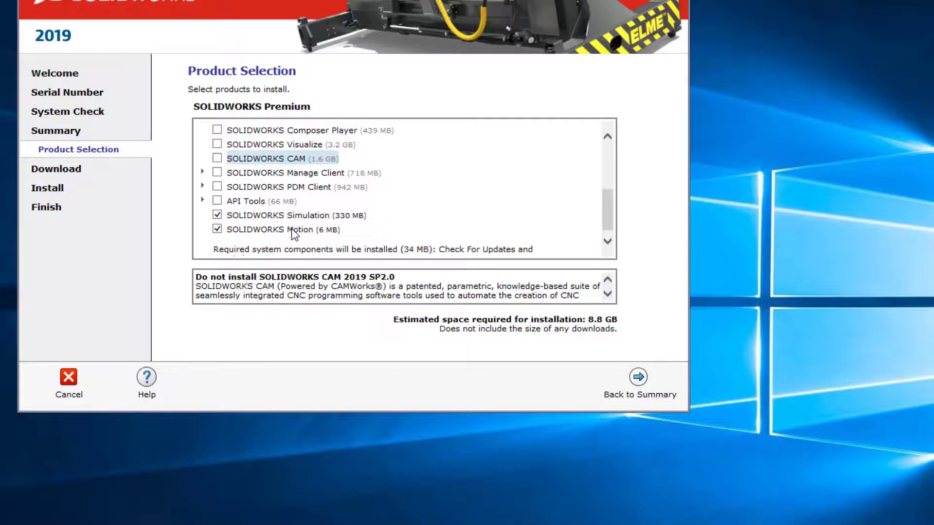
left_click(217, 214)
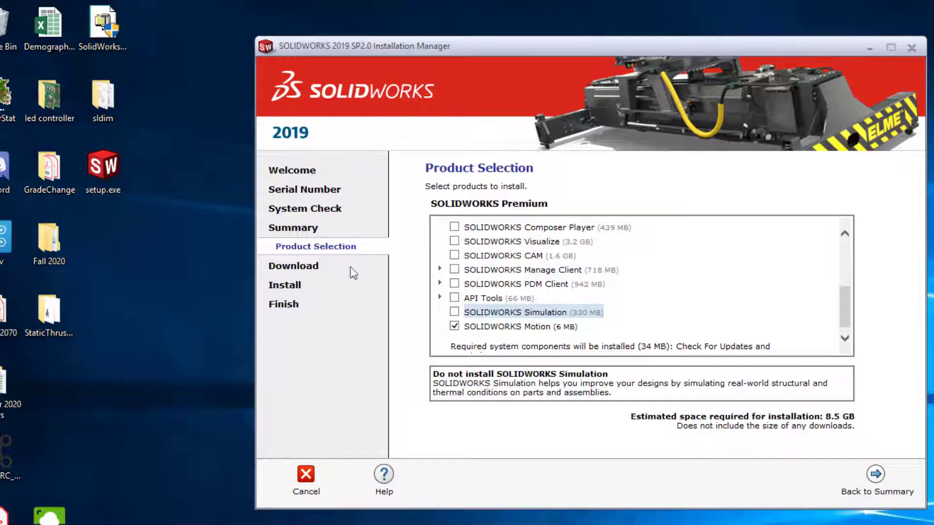
- Exclude eDrawings from the installation, check the remaining product selection and return to the summary
scroll(530, 302, "up", 2)
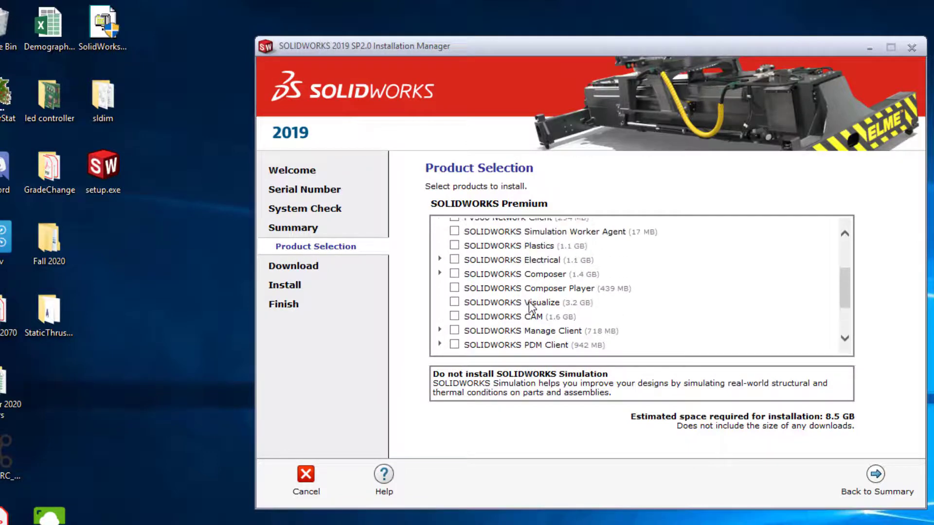
scroll(530, 305, "up", 3)
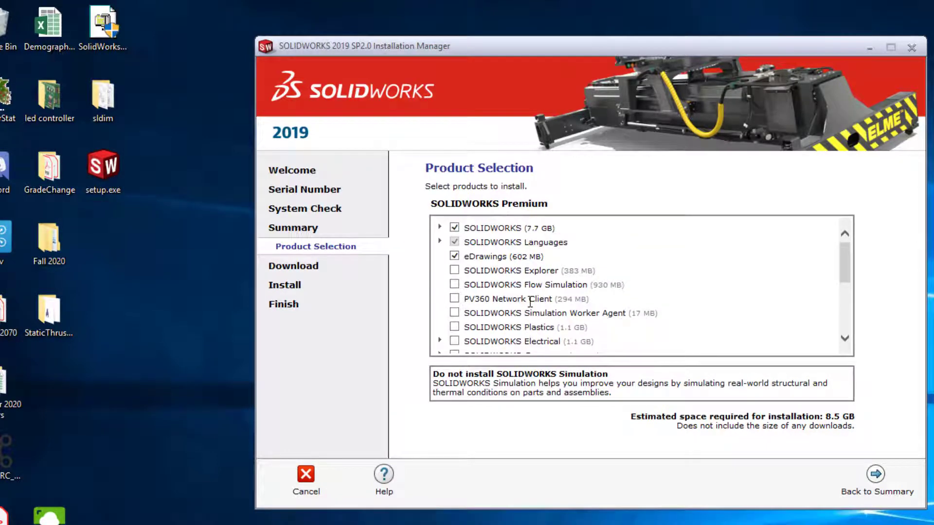
left_click(454, 256)
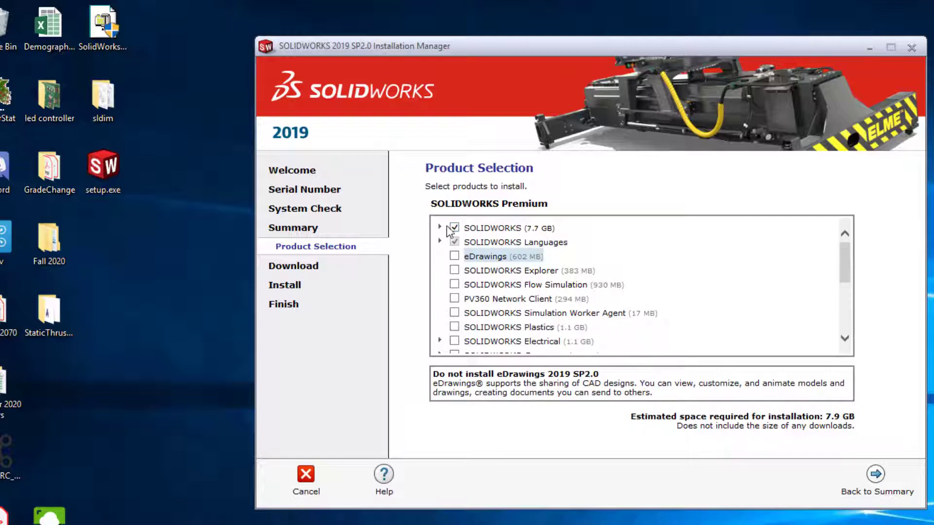
scroll(533, 240, "down", 4)
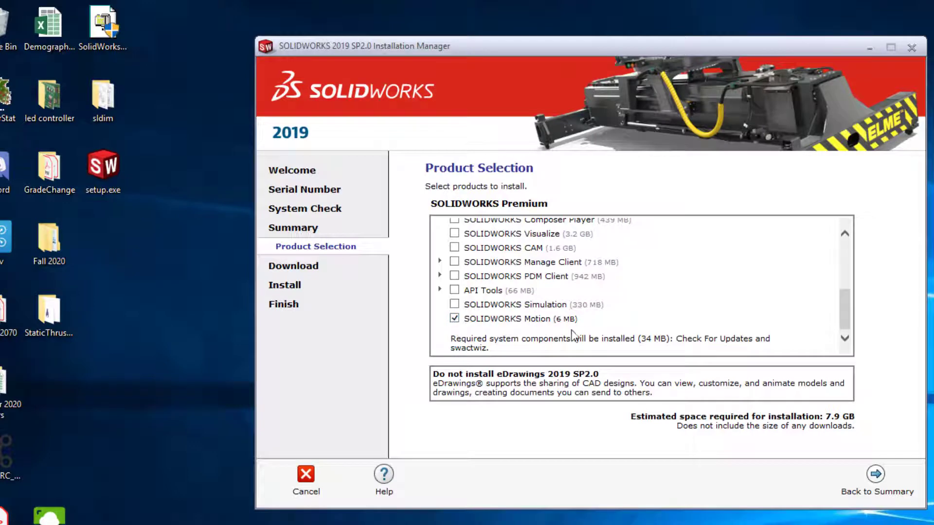
scroll(581, 336, "up", 5)
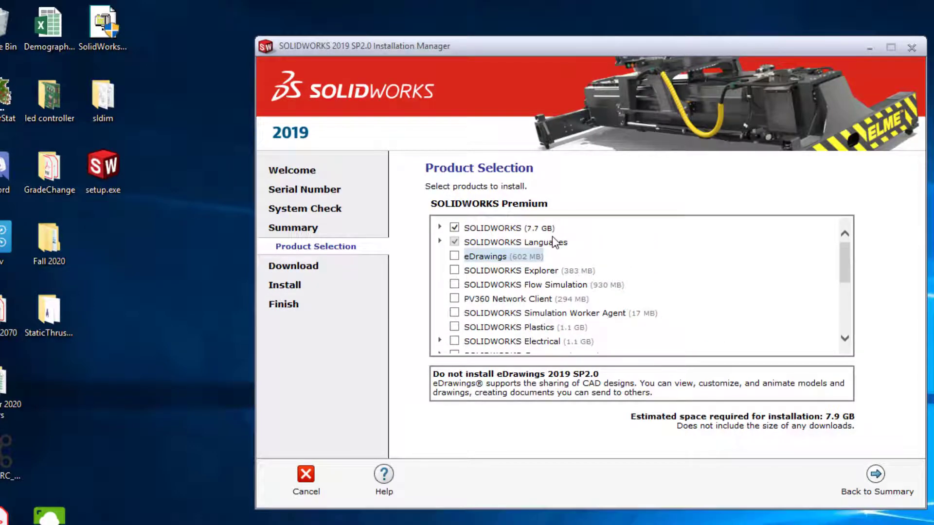
scroll(560, 292, "down", 5)
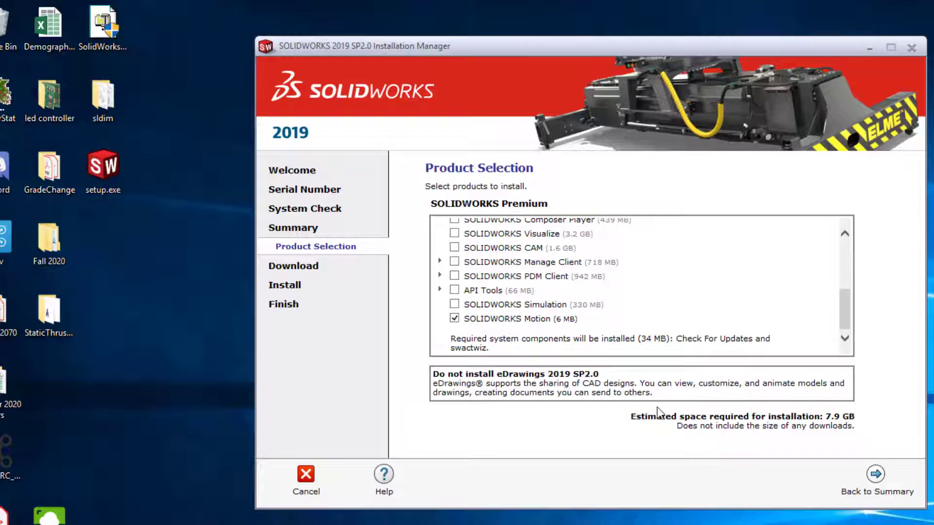
left_click(876, 476)
left_click(876, 475)
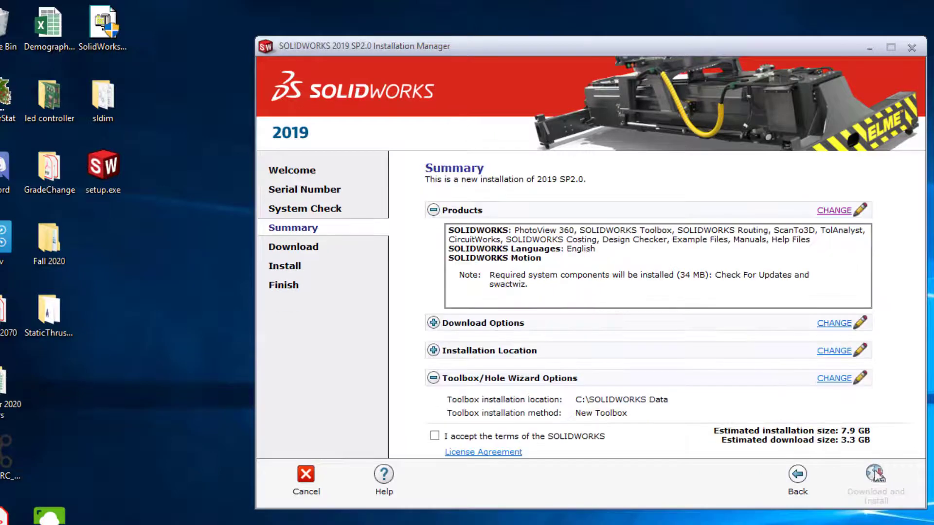
- Review the download options and the installation location, returning to the summary without changing them
left_click(832, 324)
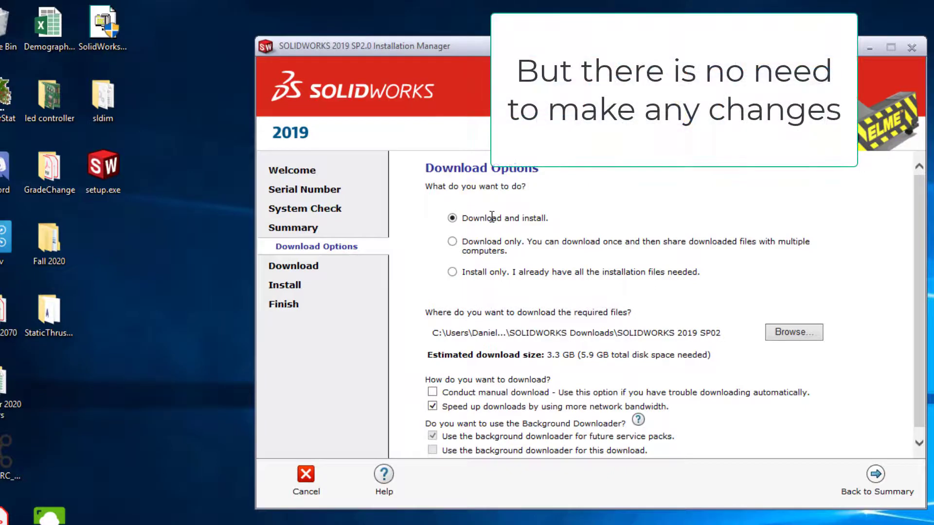
scroll(647, 439, "down", 1)
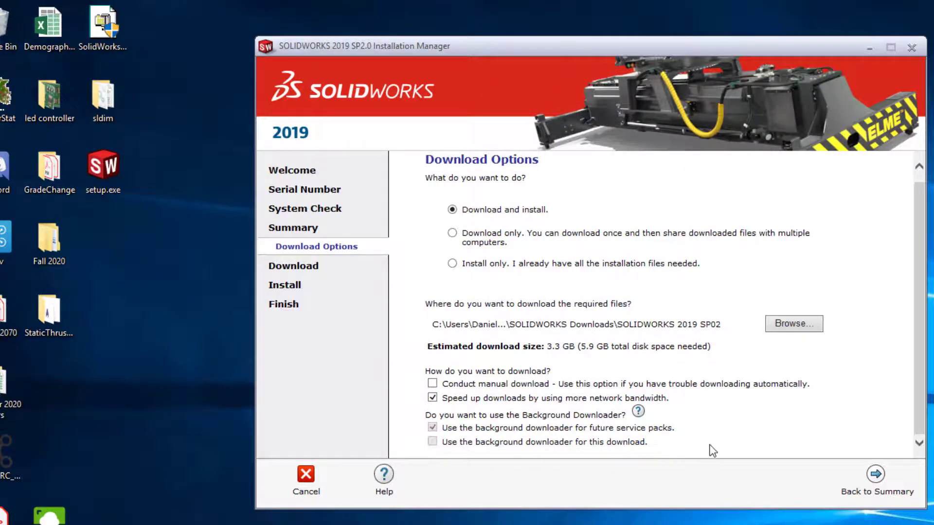
left_click(879, 481)
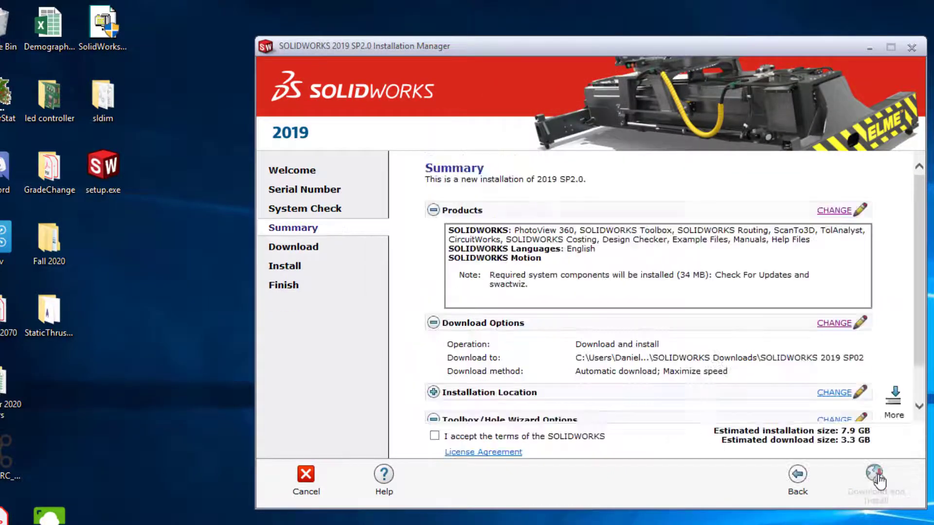
scroll(754, 401, "down", 2)
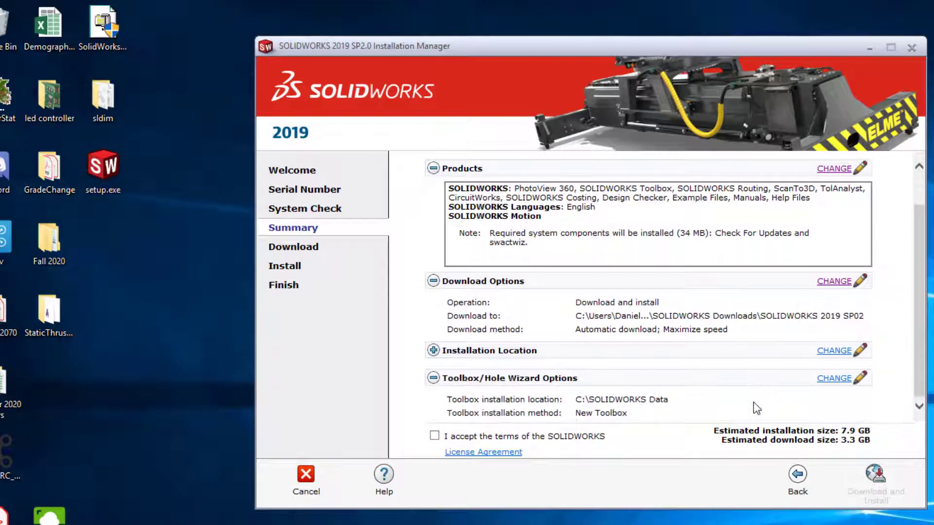
left_click(834, 351)
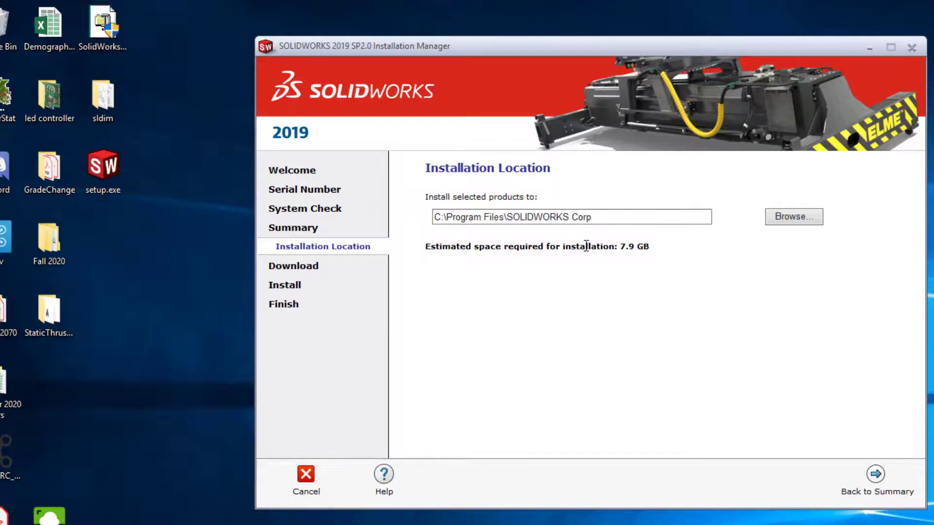
left_click(875, 475)
- Accept the SOLIDWORKS license terms and start the download and installation
scroll(684, 379, "down", 1)
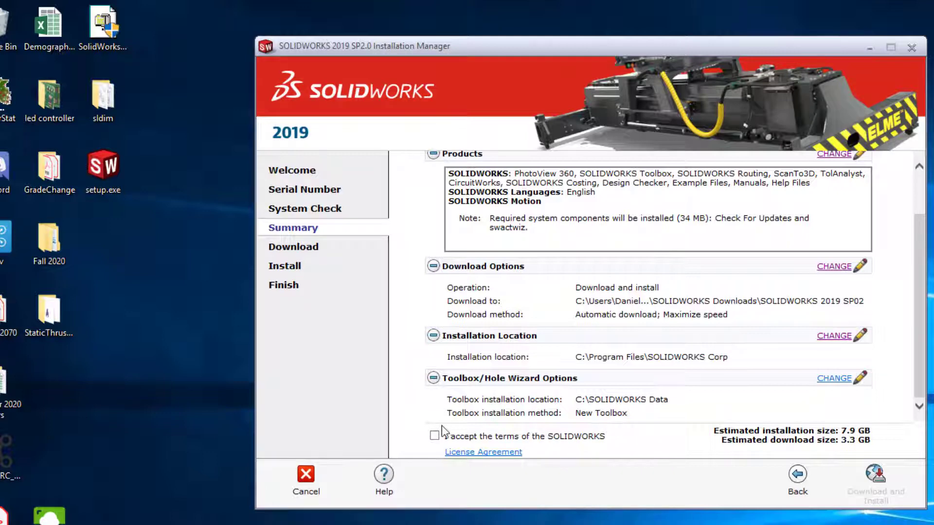
left_click(434, 437)
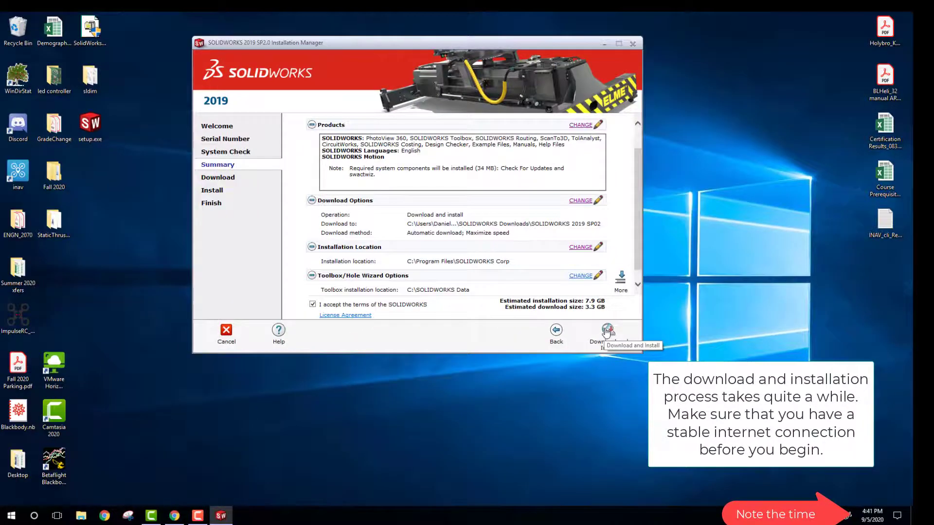
left_click(607, 331)
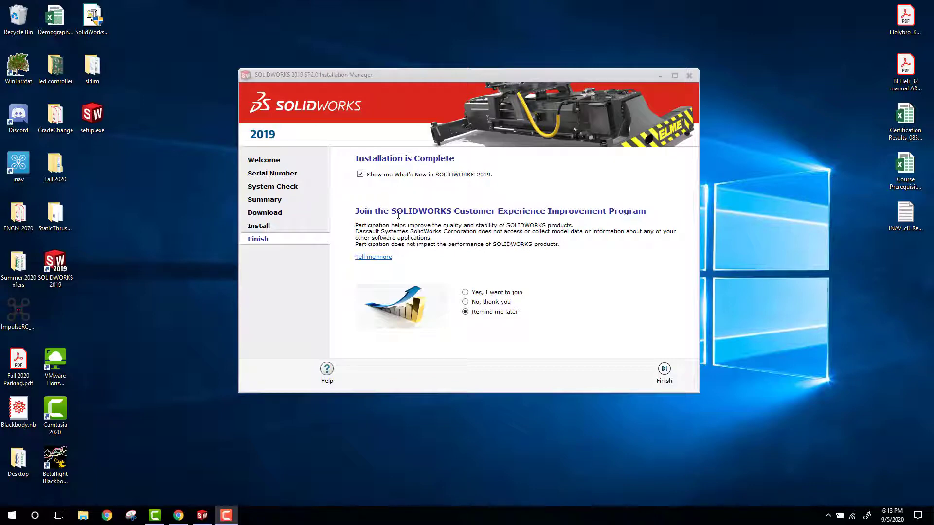
- Turn off showing What's New in SOLIDWORKS 2019, decline the Customer Experience Improvement Program and finish the installation
left_click(361, 175)
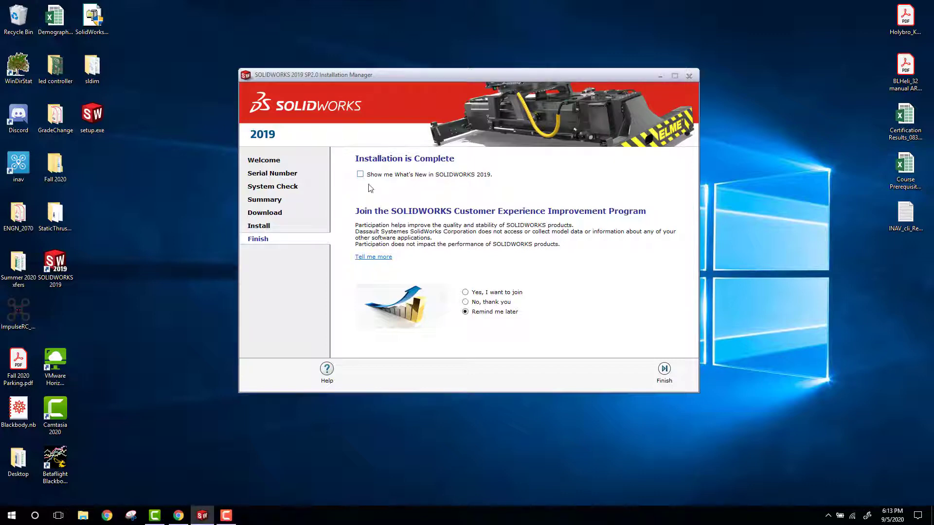
left_click(465, 302)
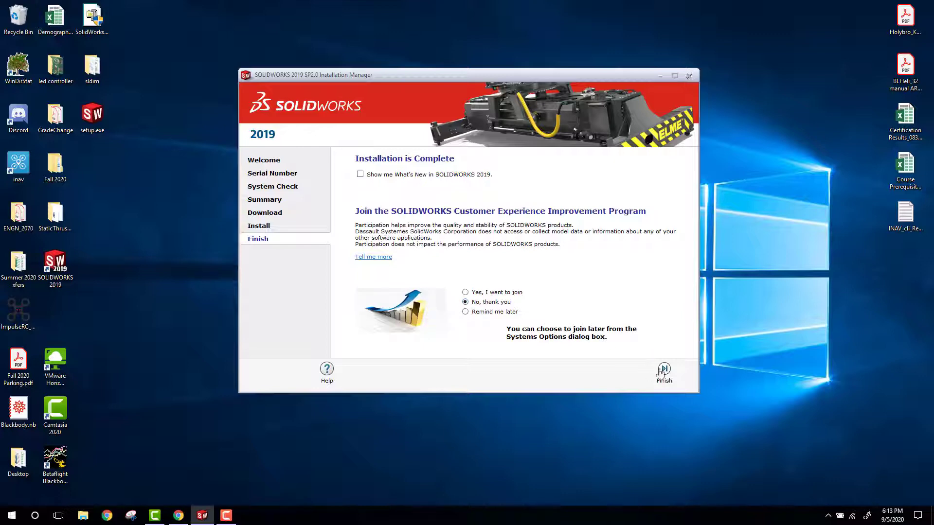
left_click(663, 372)
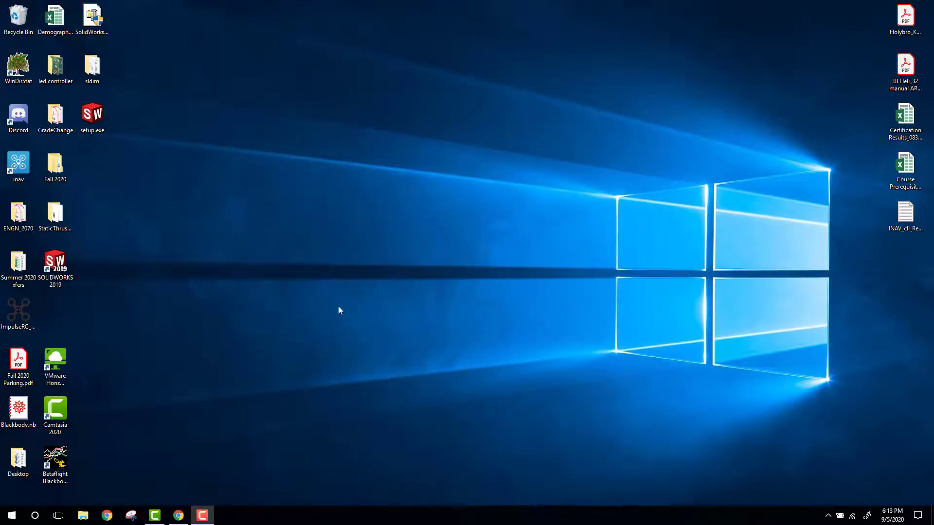
- Examine the SOLIDWORKS 2019 and SOLIDWORKS Tools 2019 program folders among the installed applications
double_click(54, 261)
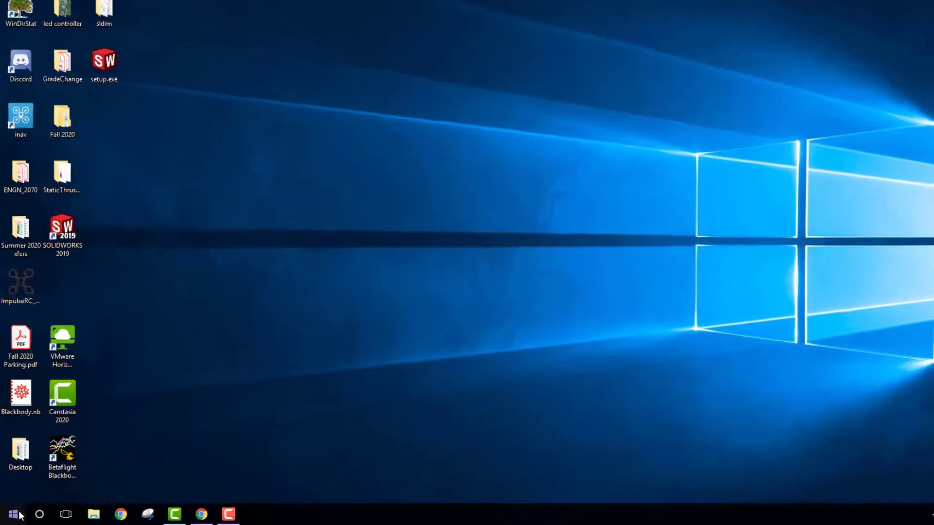
left_click(19, 514)
scroll(78, 359, "down", 10)
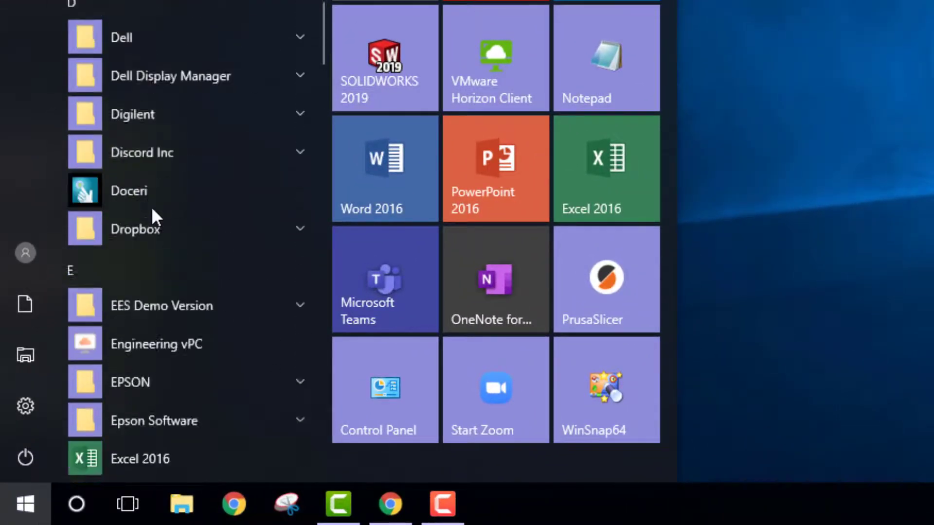
scroll(153, 214, "down", 20)
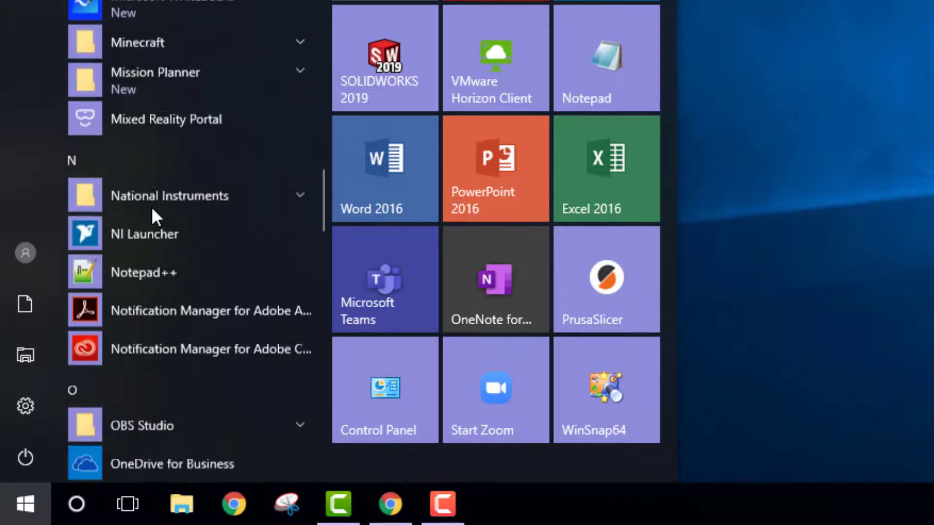
scroll(152, 210, "down", 20)
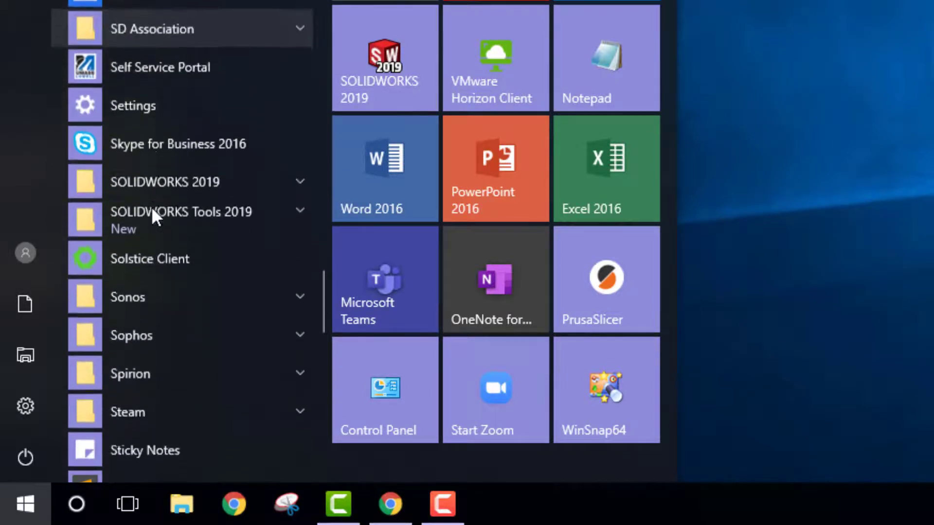
left_click(186, 179)
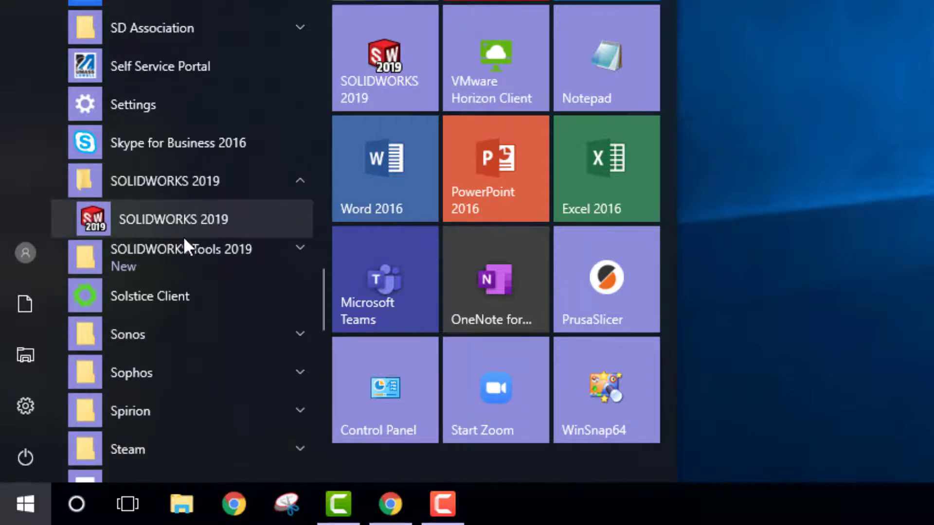
left_click(167, 249)
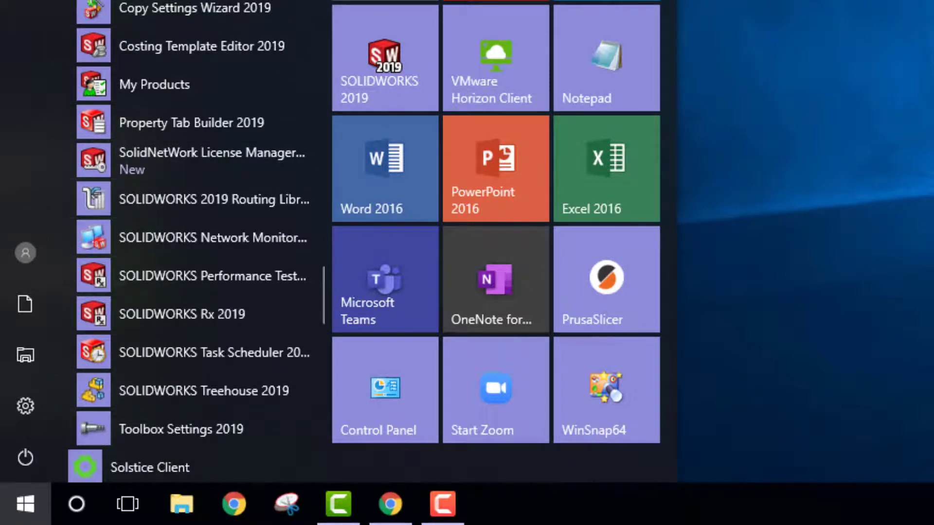
scroll(195, 241, "down", 4)
key("Escape")
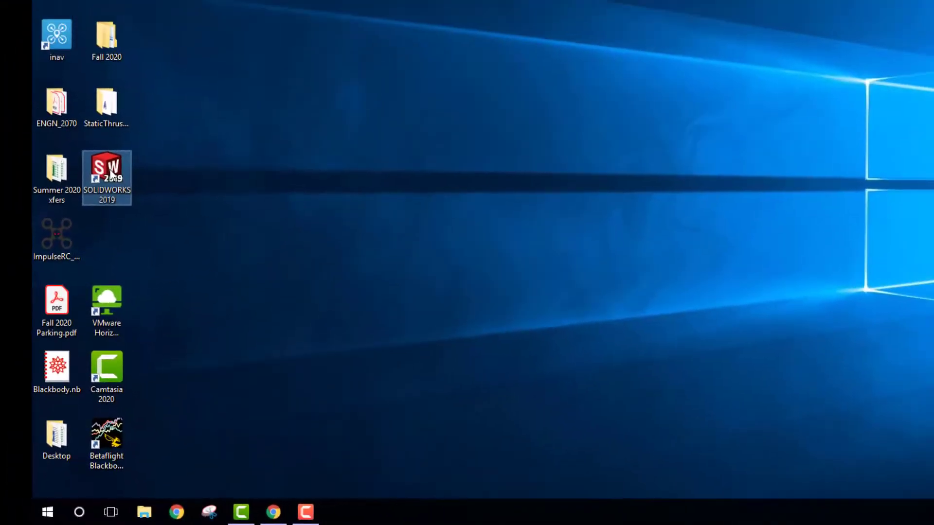
- Launch SOLIDWORKS 2019 and activate the listed product automatically over the Internet
double_click(112, 170)
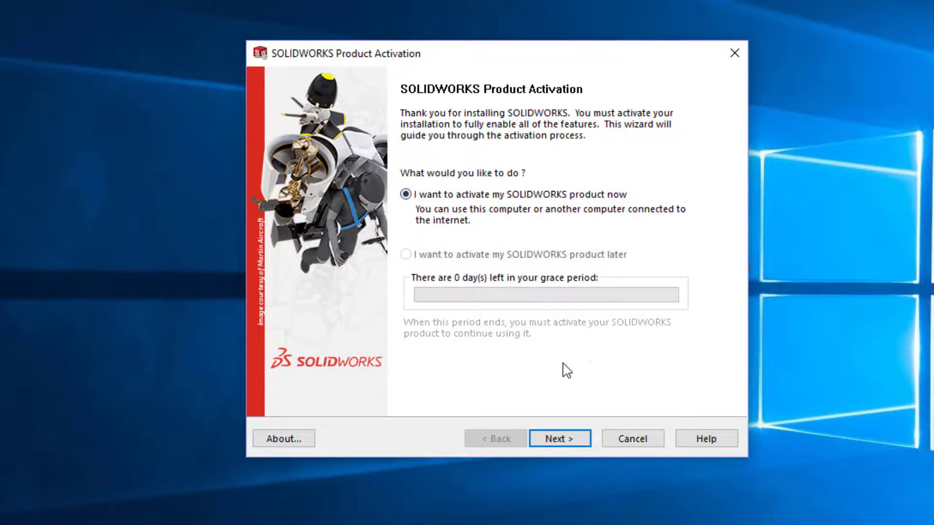
left_click(557, 439)
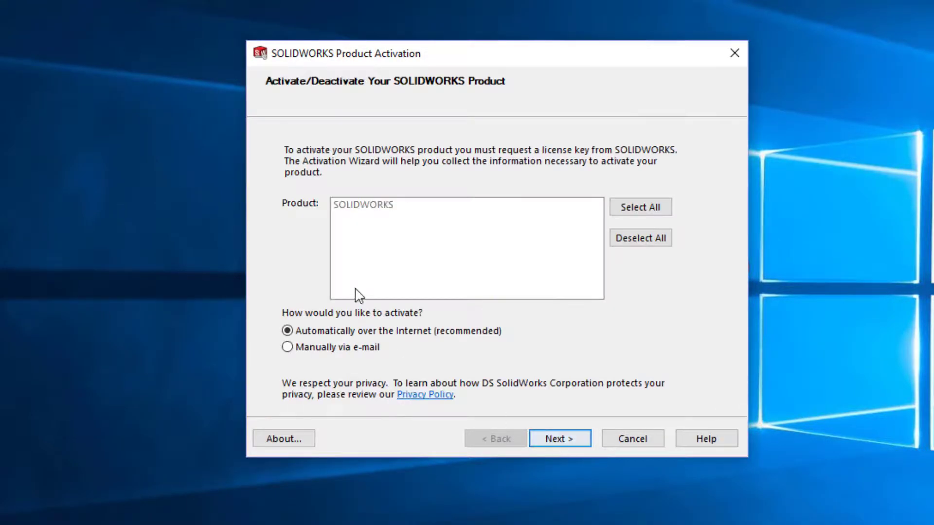
left_click(638, 207)
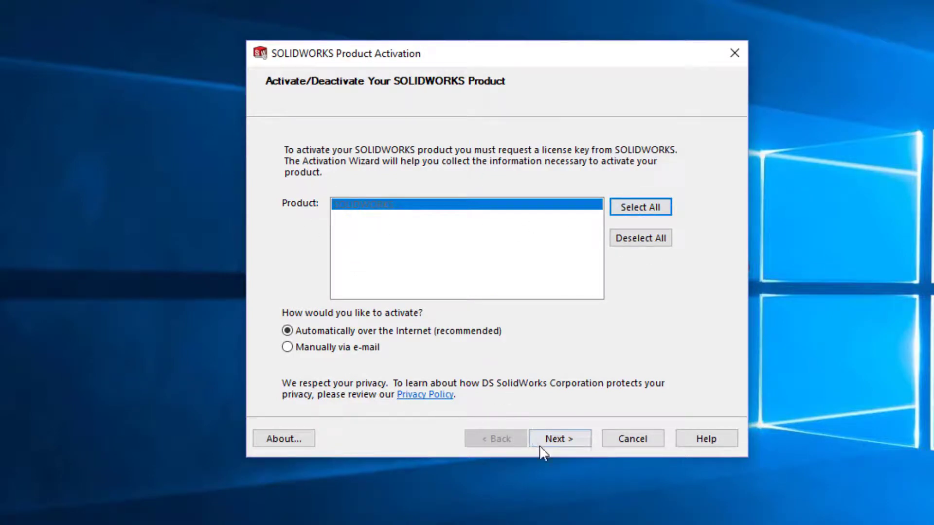
left_click(559, 442)
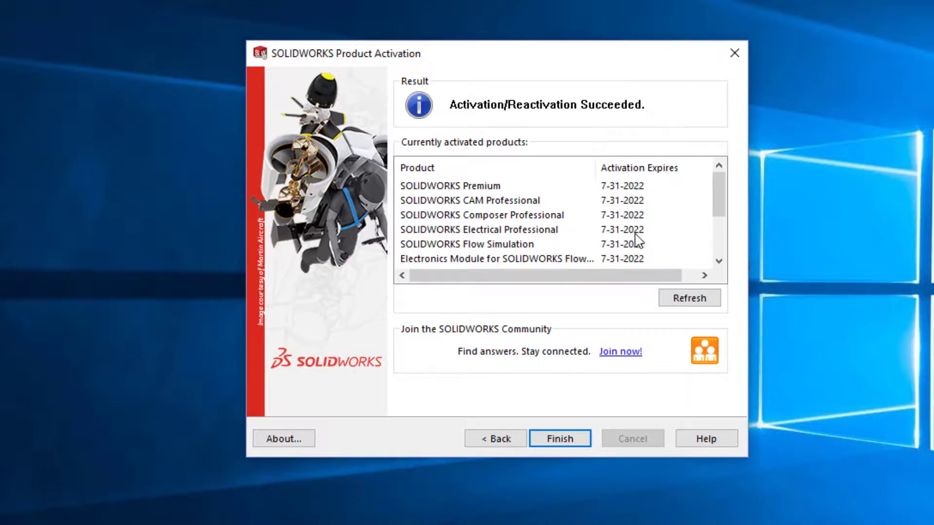
- Finish the product activation after reviewing the activated products, and accept the SOLIDWORKS license agreement
left_click_drag(713, 192, 681, 162)
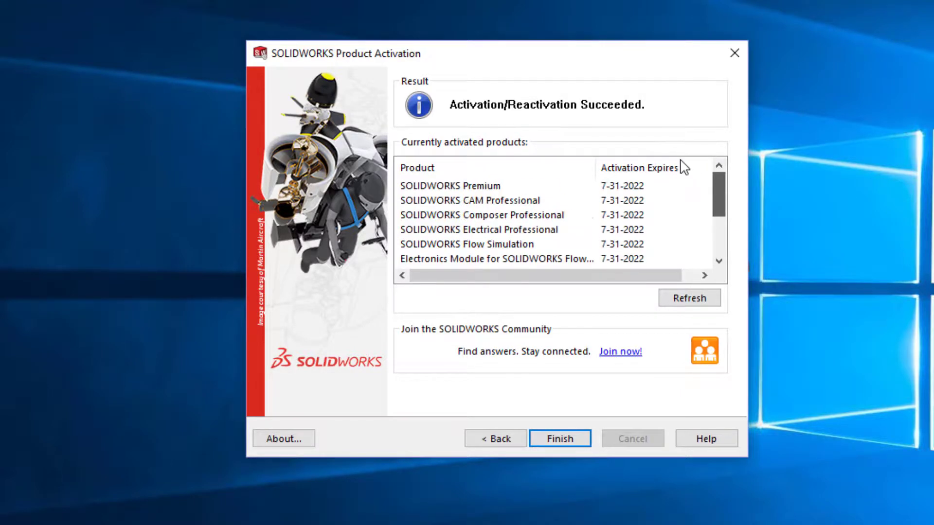
left_click(561, 440)
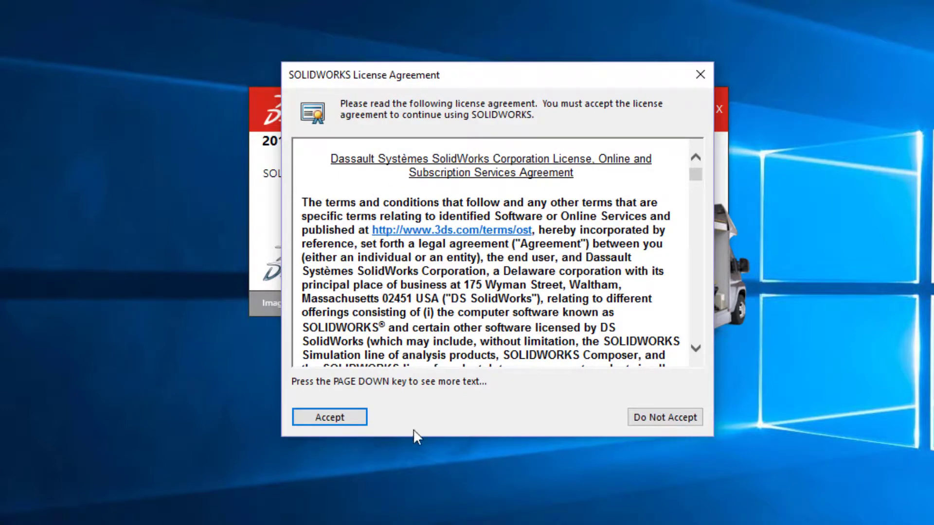
left_click(334, 418)
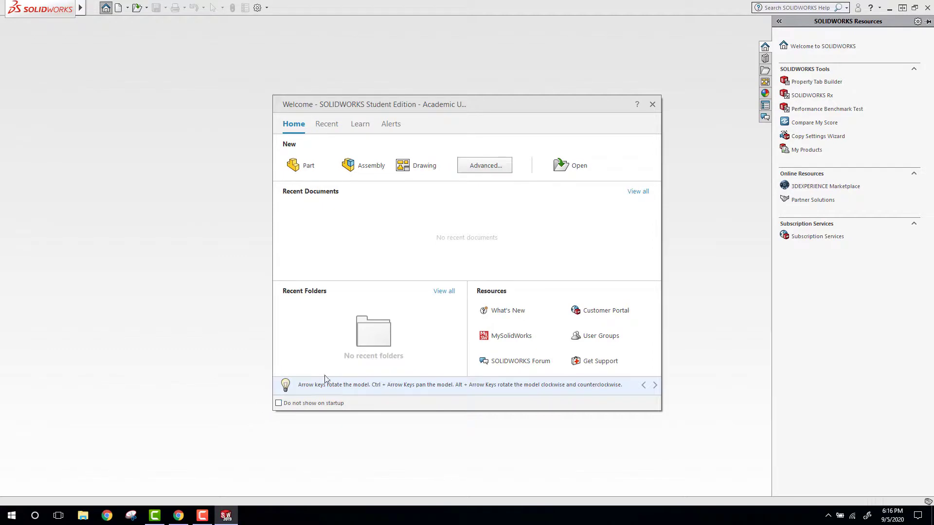
- Stop the Welcome window from showing on startup and start a new part with IPS units and the ANSI dimension standard as template defaults
left_click(279, 404)
left_click(293, 166)
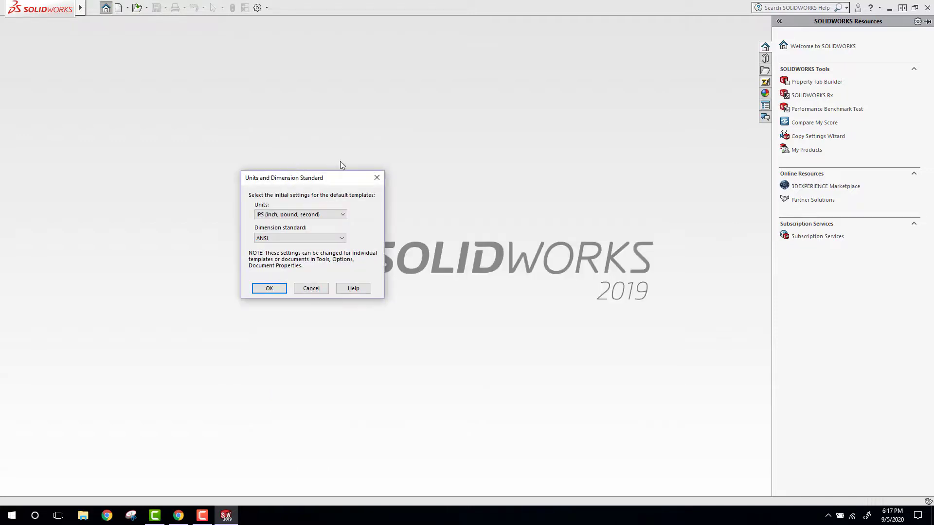
left_click_drag(294, 178, 399, 95)
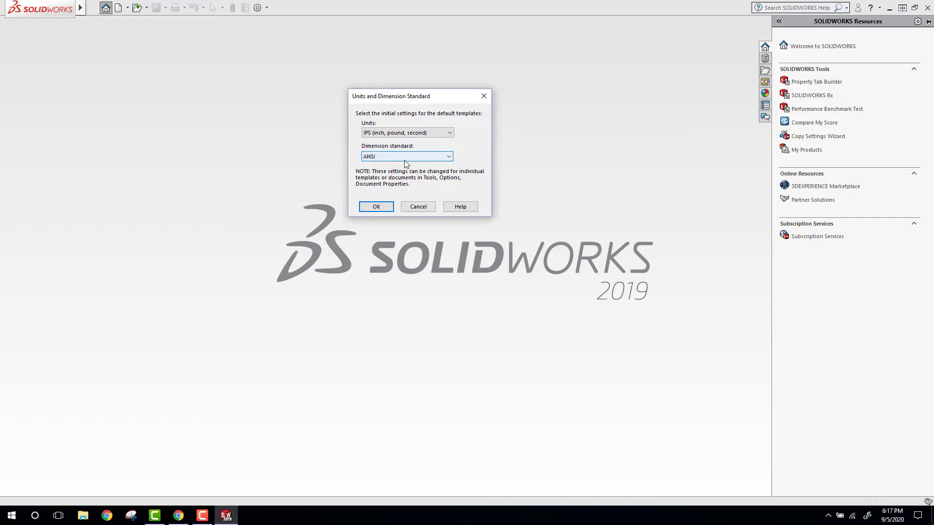
left_click(376, 207)
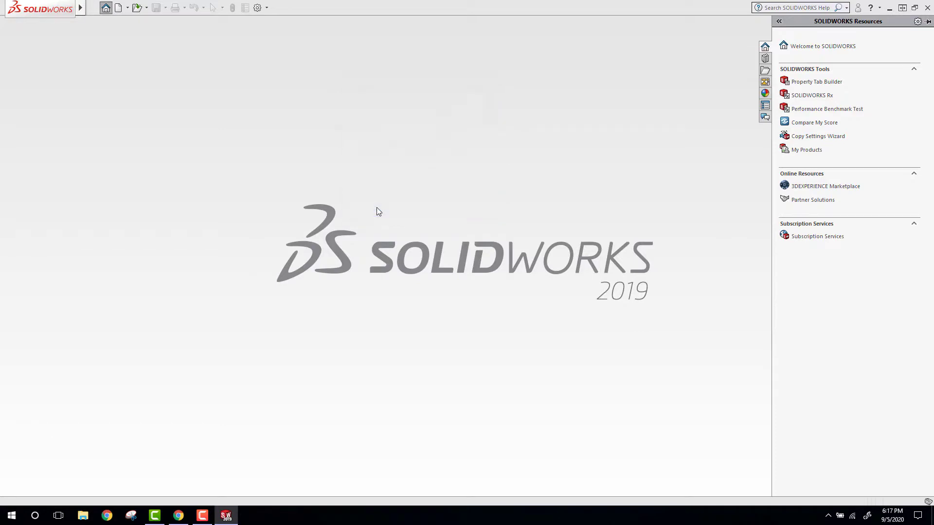